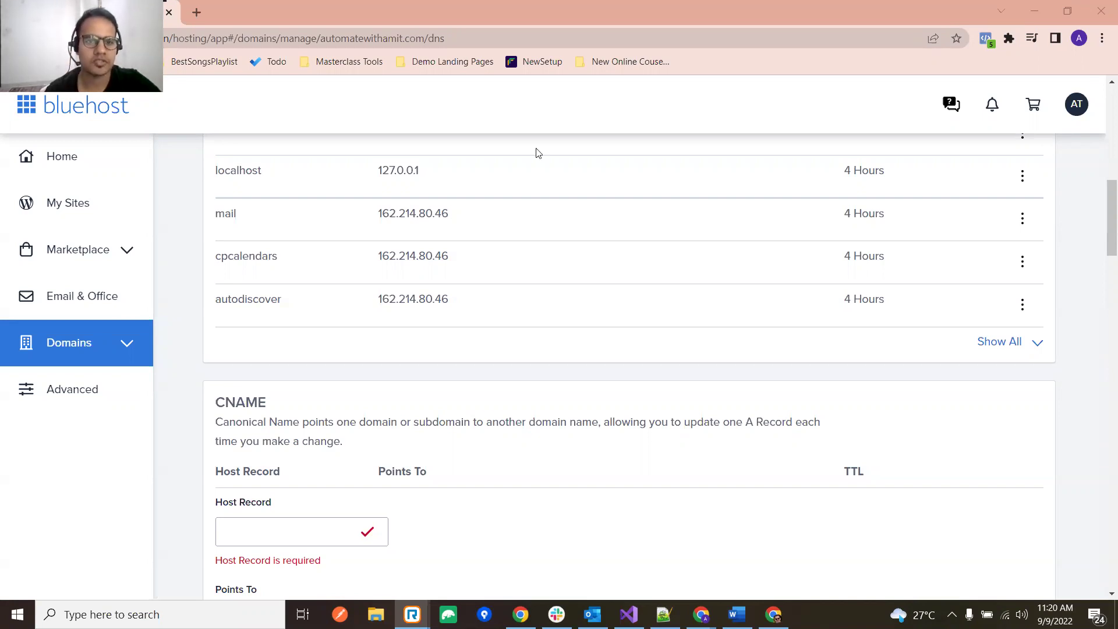
# Step: Enter masterclass as the new CNAME record's host, replacing the uppercase first attempt
pyautogui.click(291, 533)
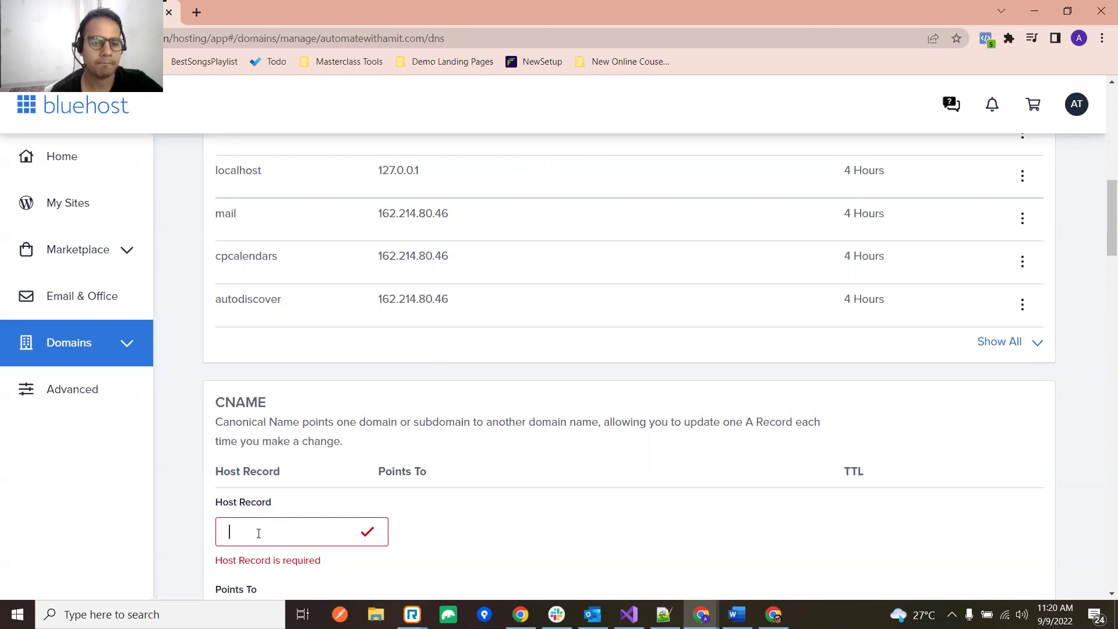
pyautogui.scroll(-2, 259, 534)
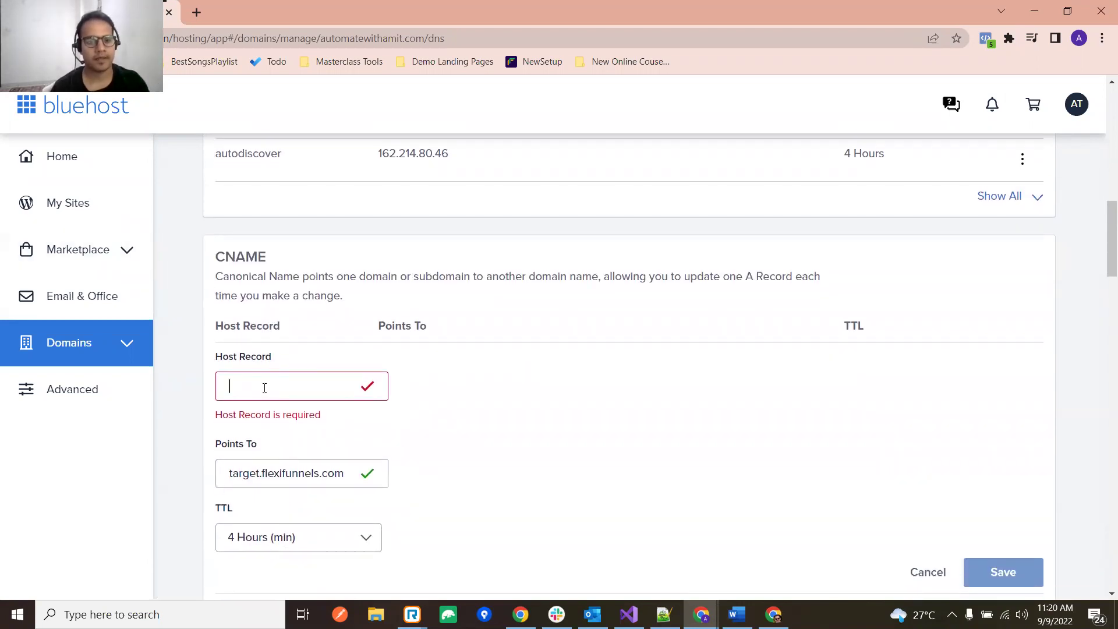
pyautogui.write('MASTER')
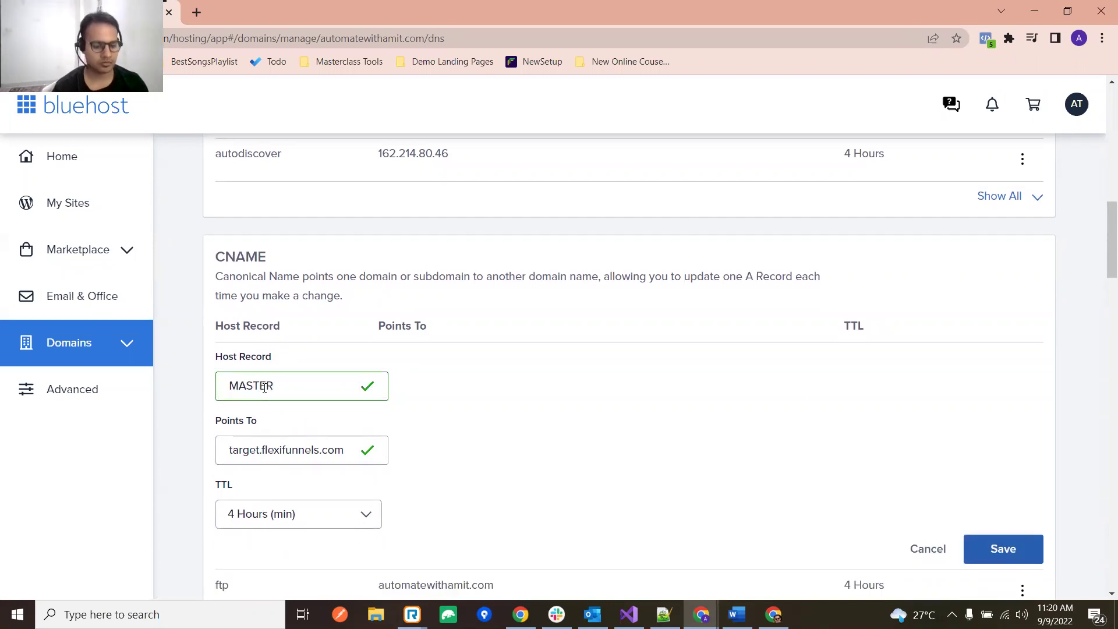
pyautogui.press('BackSpace')
pyautogui.press('BackSpace')
pyautogui.press('BackSpace')
pyautogui.press('BackSpace')
pyautogui.press('BackSpace')
pyautogui.press('BackSpace')
pyautogui.write('m')
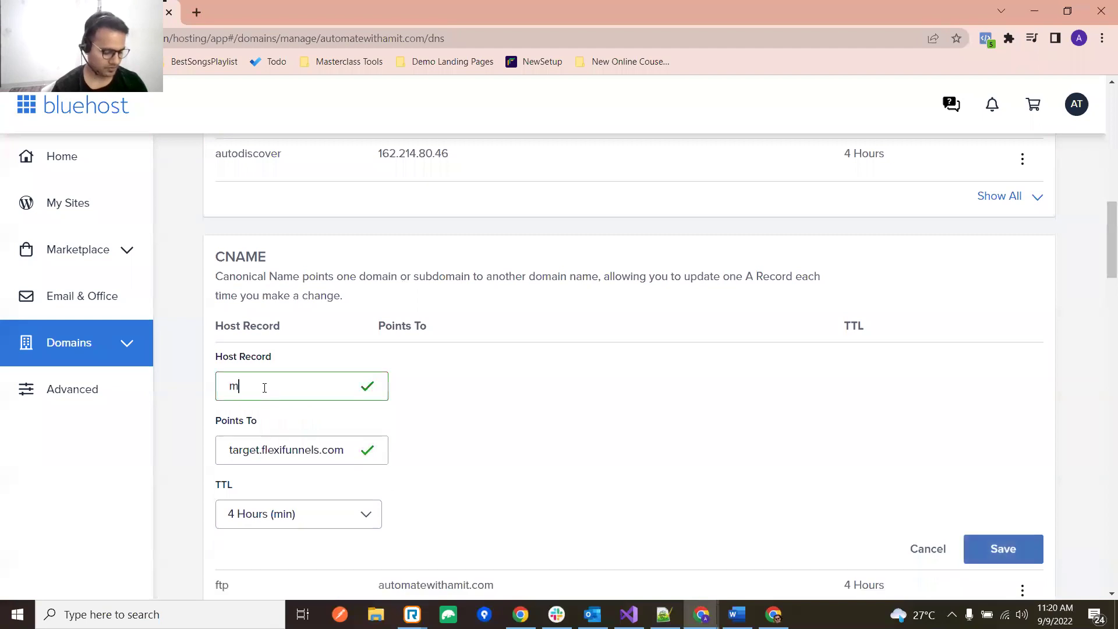
pyautogui.write('aster')
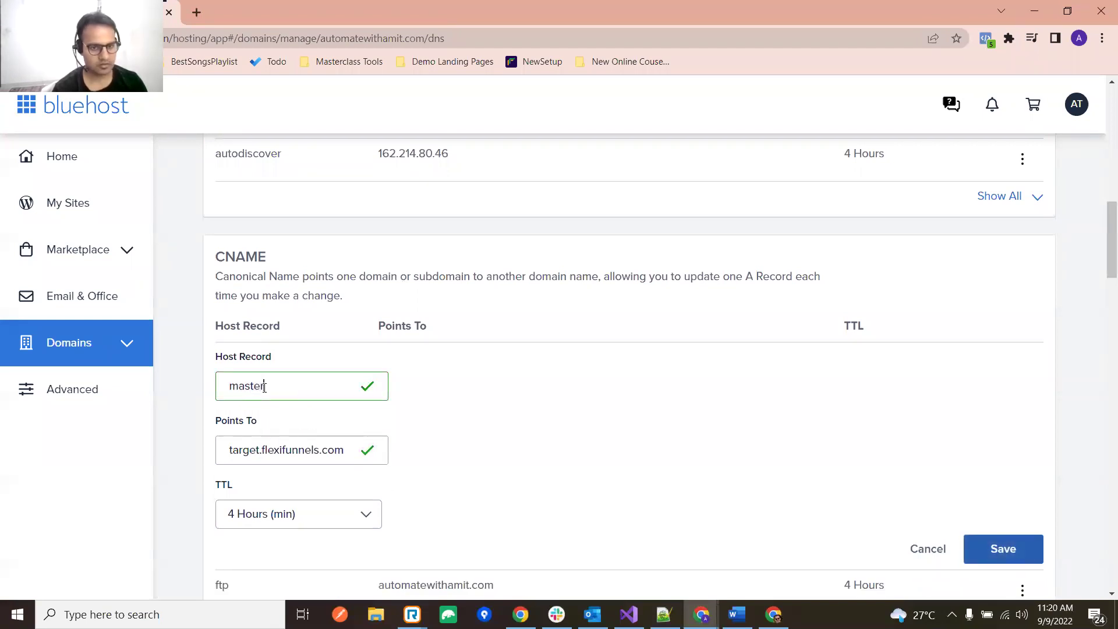
pyautogui.write('class')
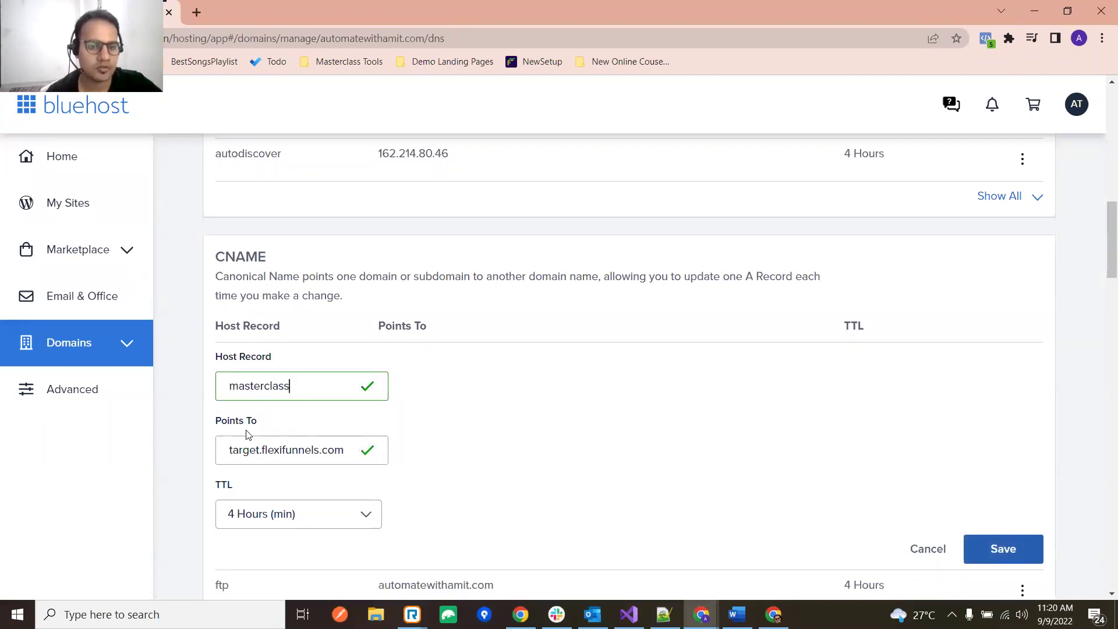
# Step: Save the masterclass CNAME record targeting target.flexifunnels.com and scroll through the DNS records
pyautogui.click(270, 460)
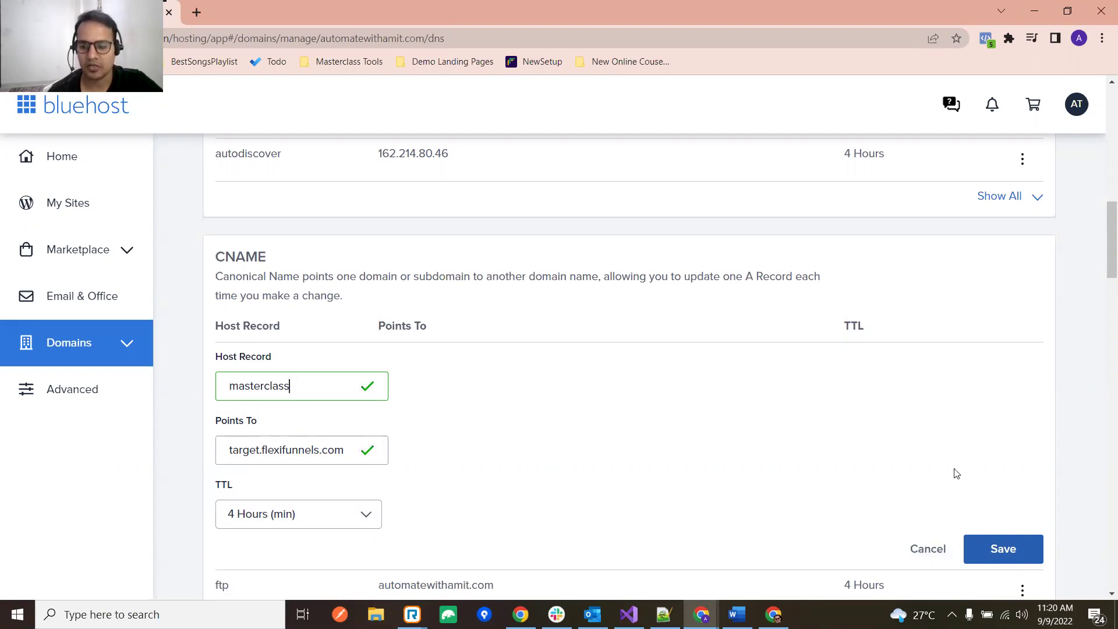
pyautogui.click(1011, 552)
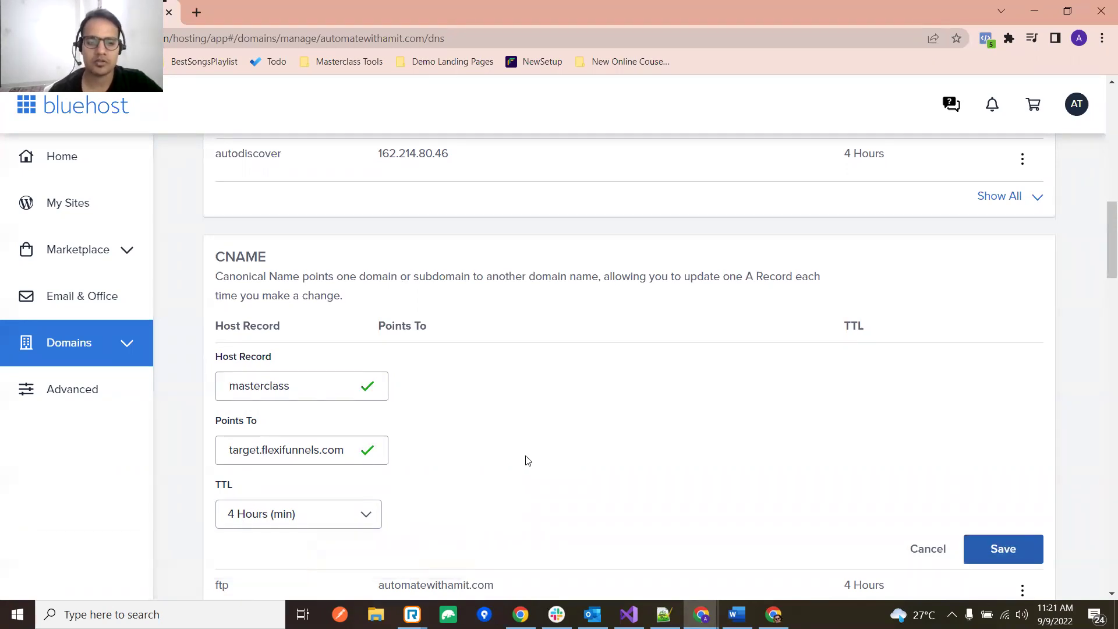
pyautogui.scroll(1, 480, 480)
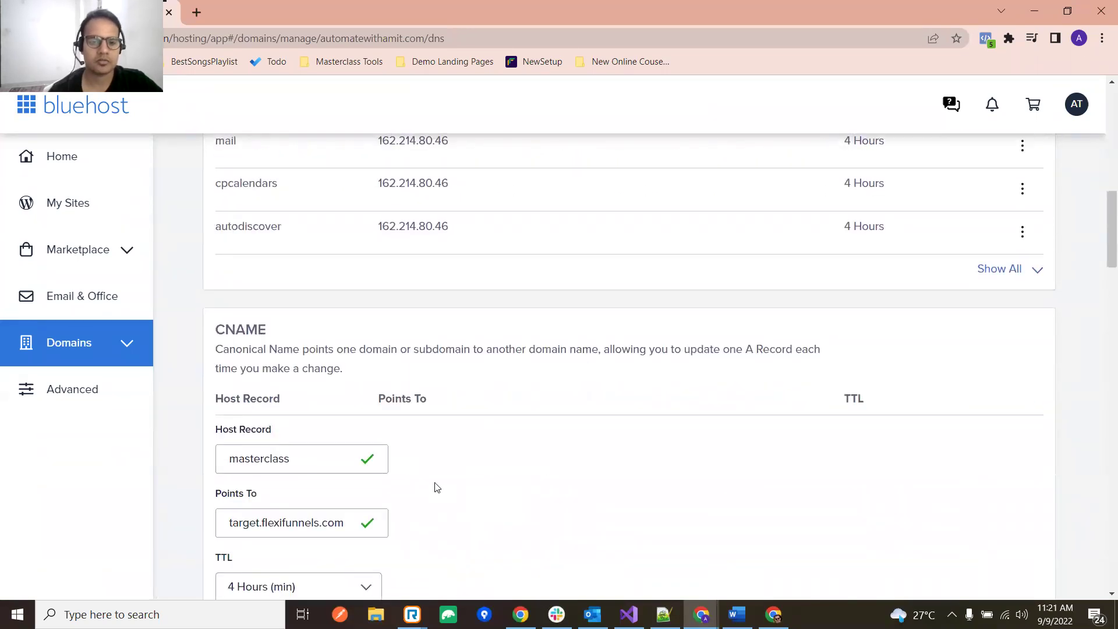
pyautogui.scroll(4, 437, 487)
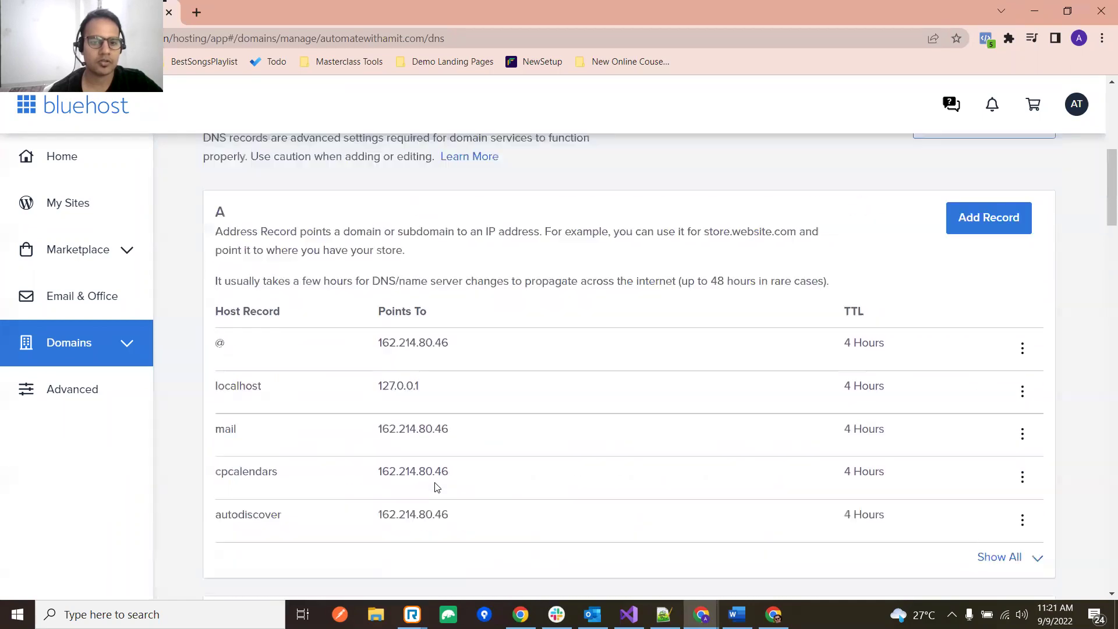
pyautogui.scroll(-5, 438, 487)
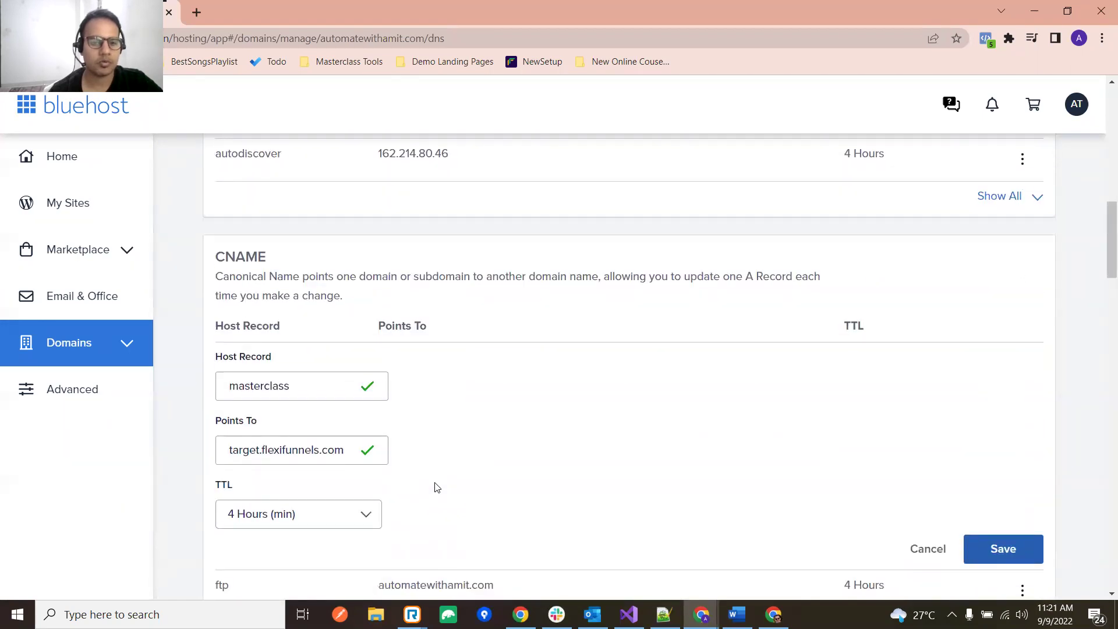
pyautogui.scroll(9, 437, 487)
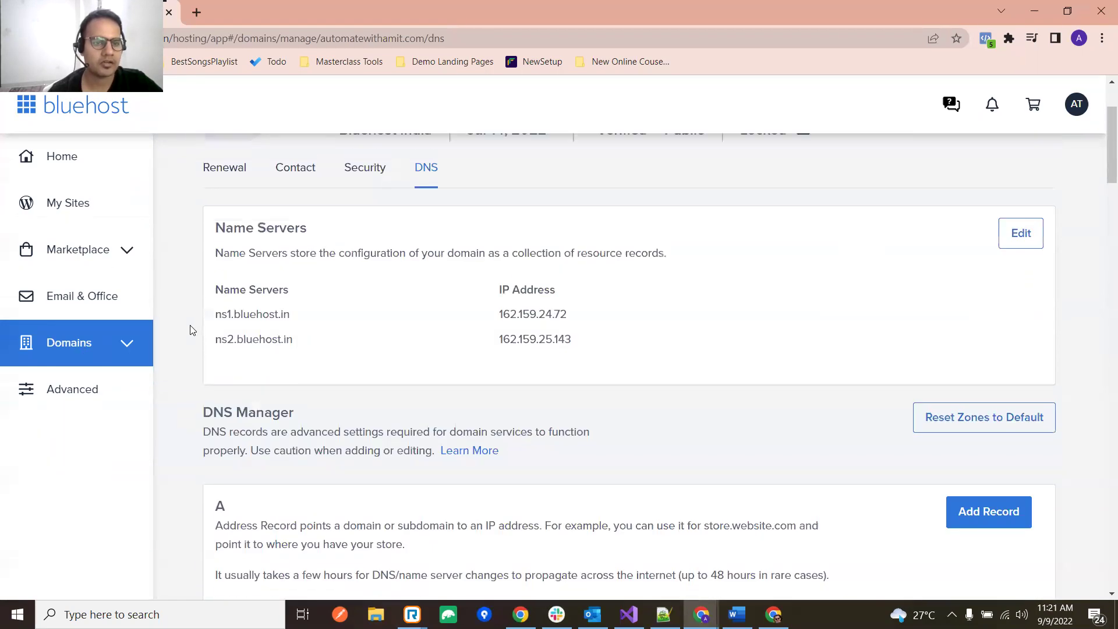
pyautogui.scroll(-9, 181, 387)
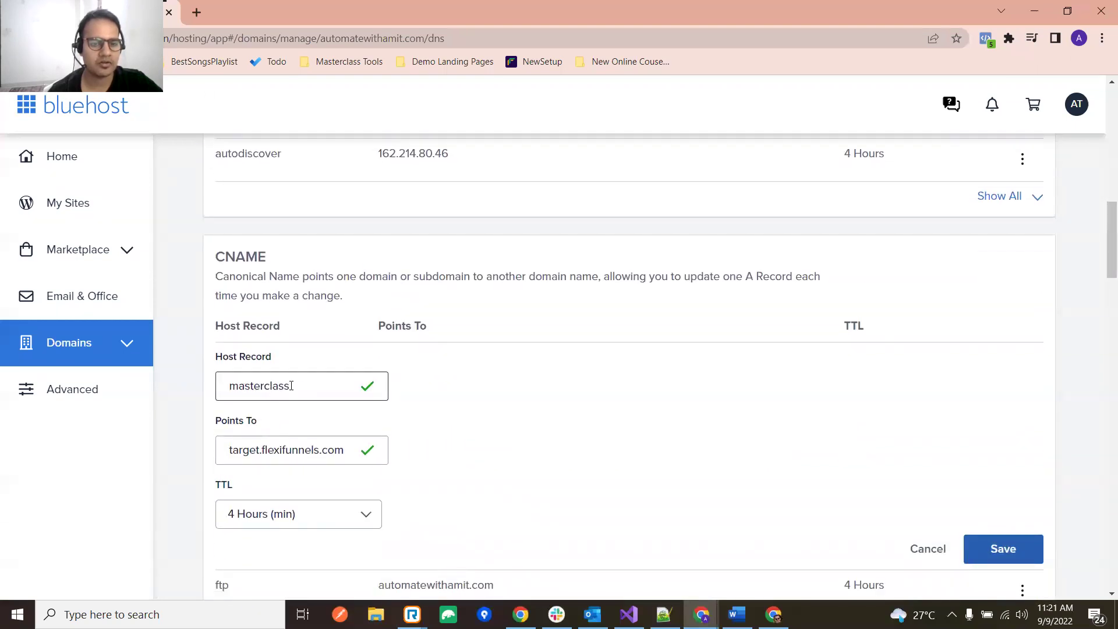
pyautogui.scroll(10, 406, 404)
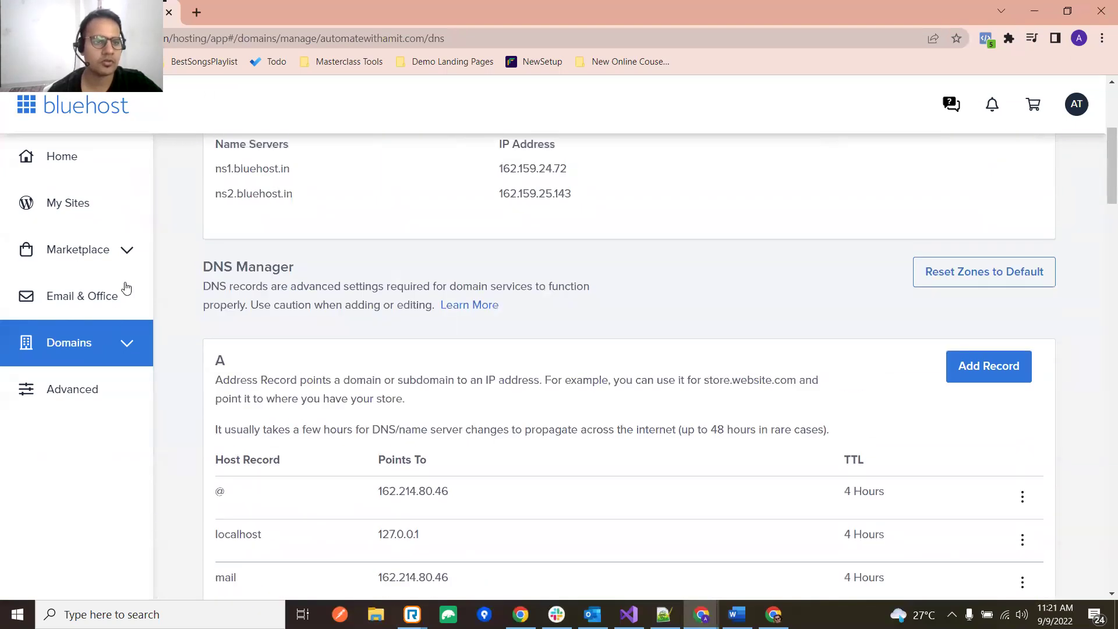
# Step: Go through My Domains and the Manage menu to the Subdomains page for automatewithamit.com
pyautogui.click(101, 352)
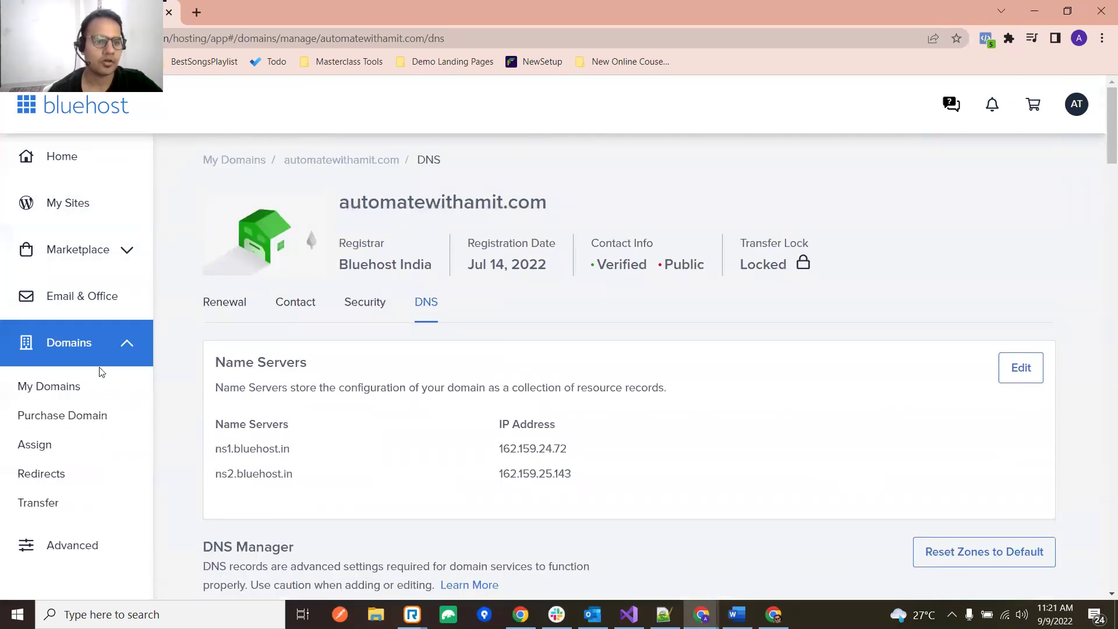
pyautogui.click(46, 387)
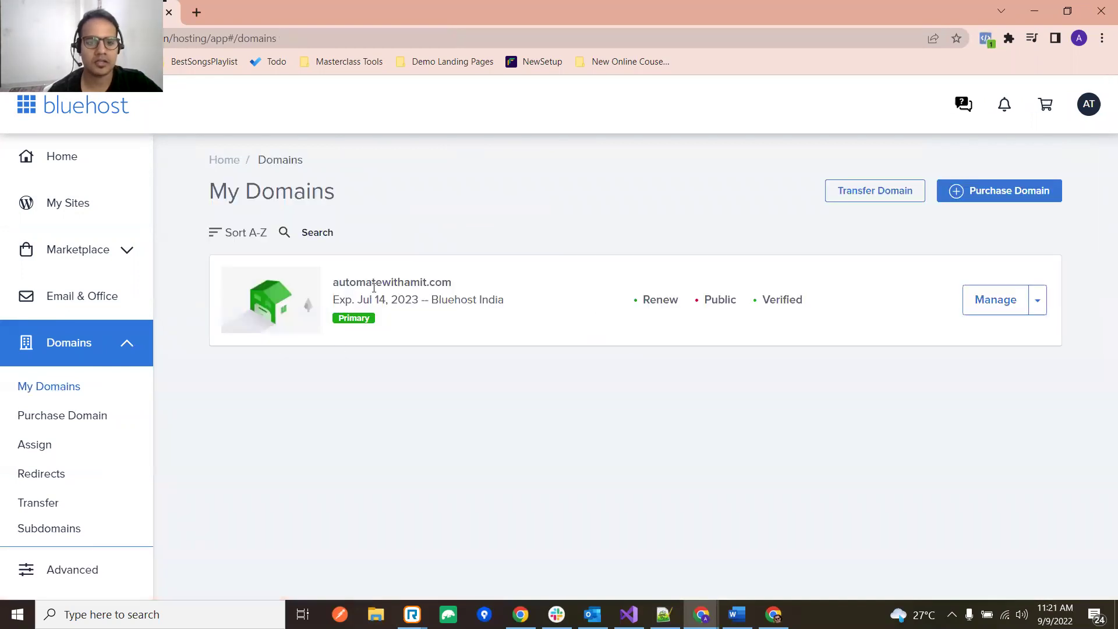
pyautogui.click(1038, 299)
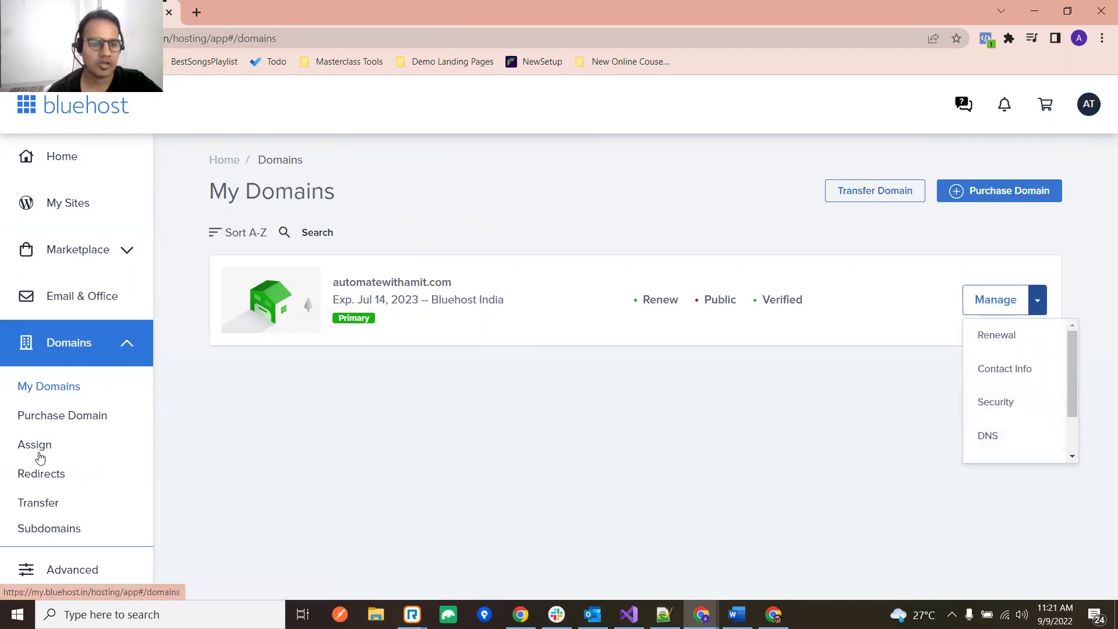
pyautogui.click(45, 533)
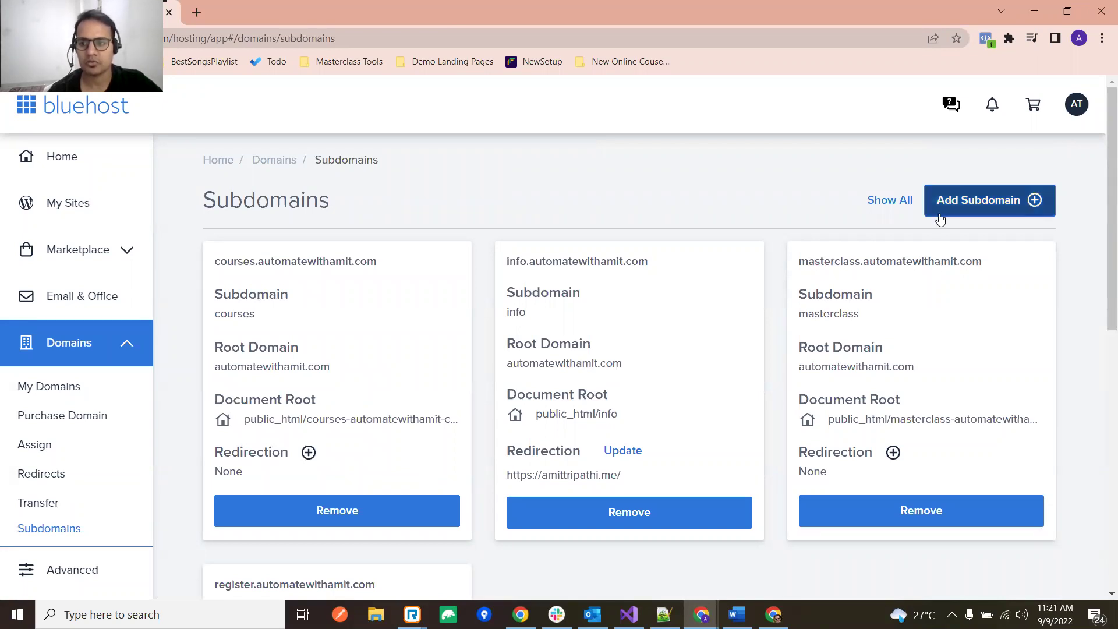
# Step: Create the subdomain live under the parent domain automatewithamit.com
pyautogui.click(965, 199)
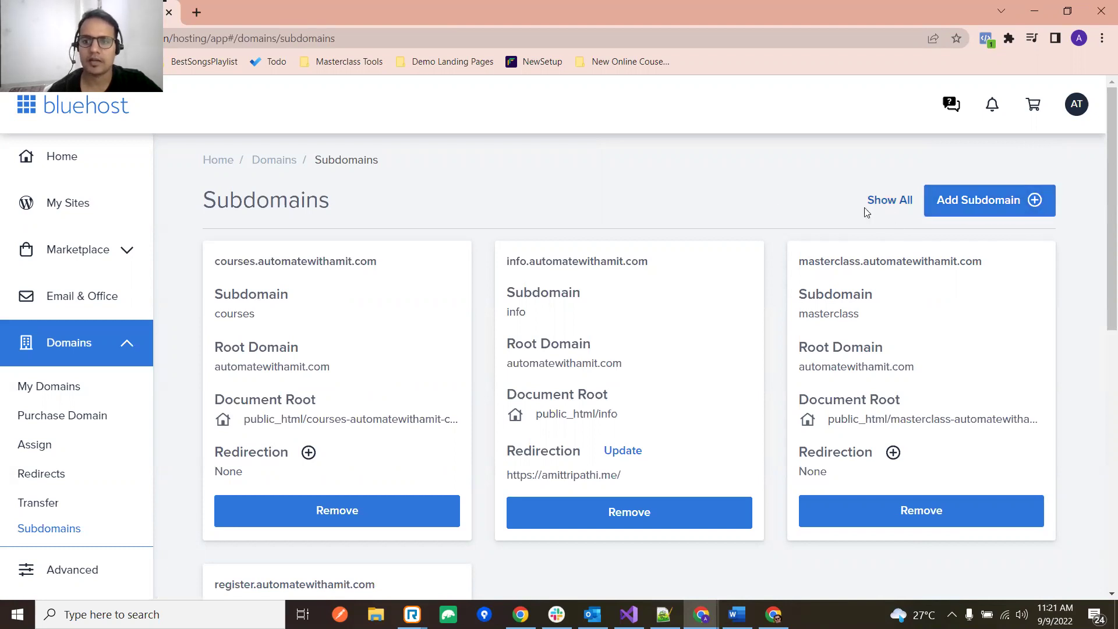
pyautogui.click(961, 210)
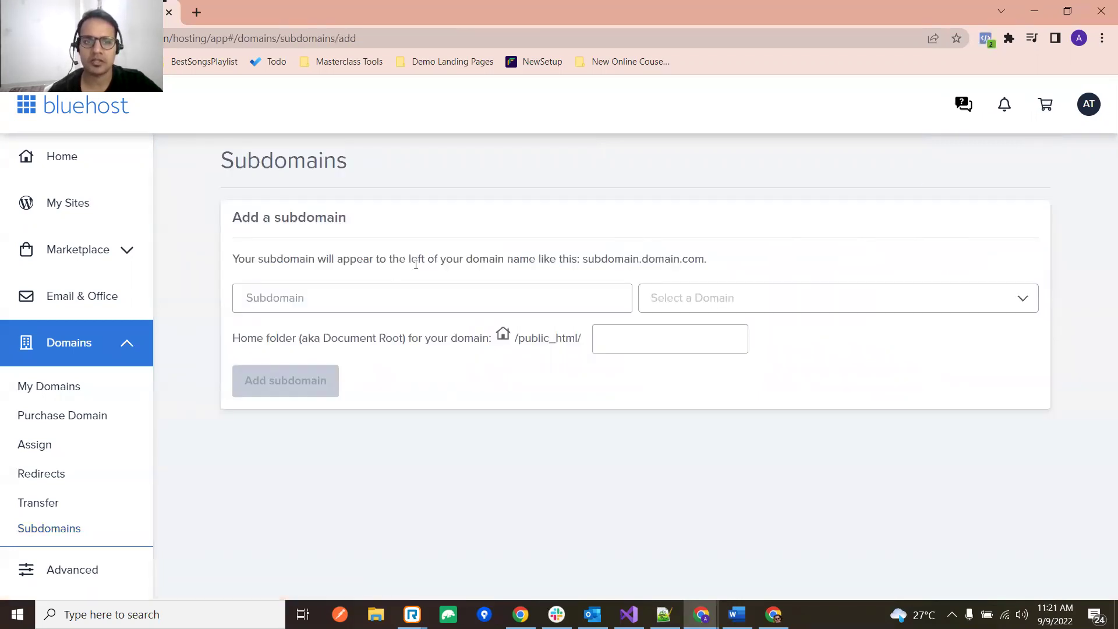
pyautogui.click(285, 293)
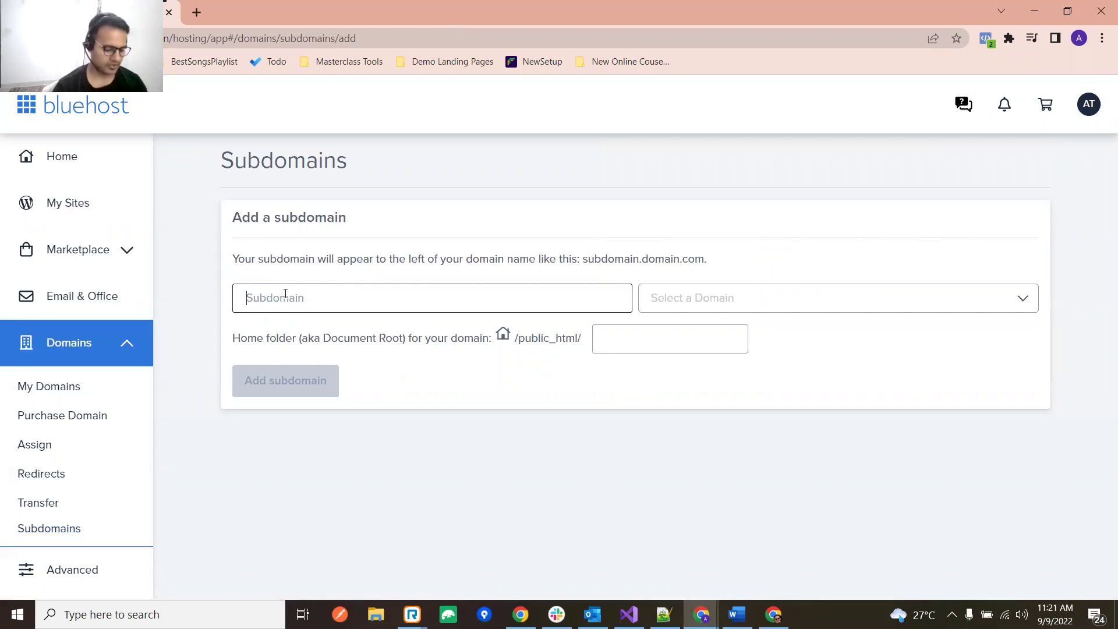
pyautogui.write('l')
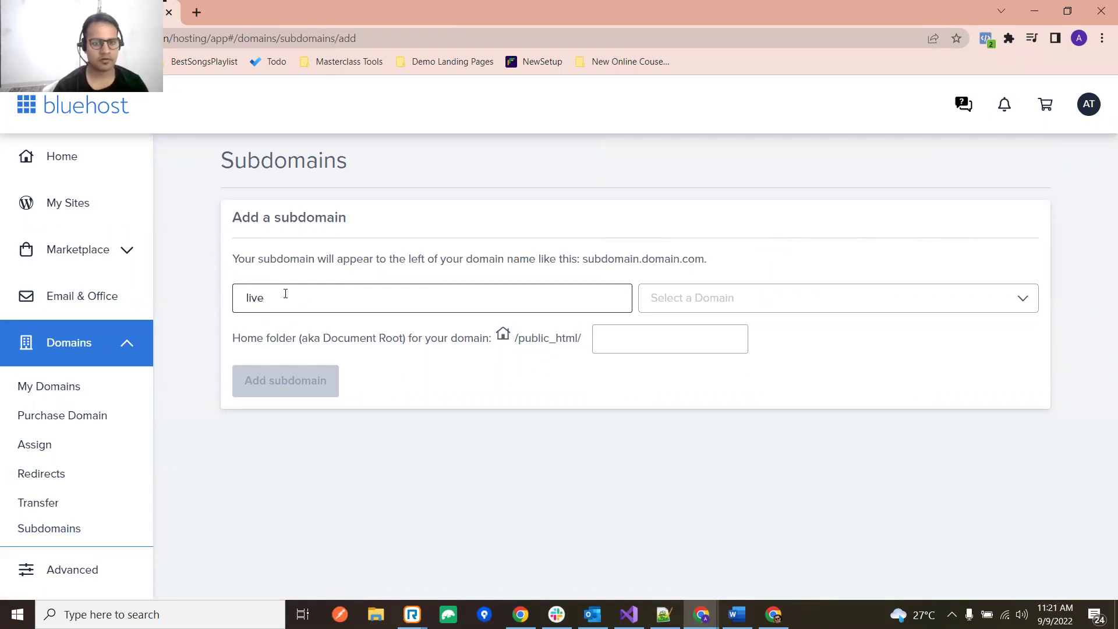
pyautogui.write('ive')
pyautogui.press('Tab')
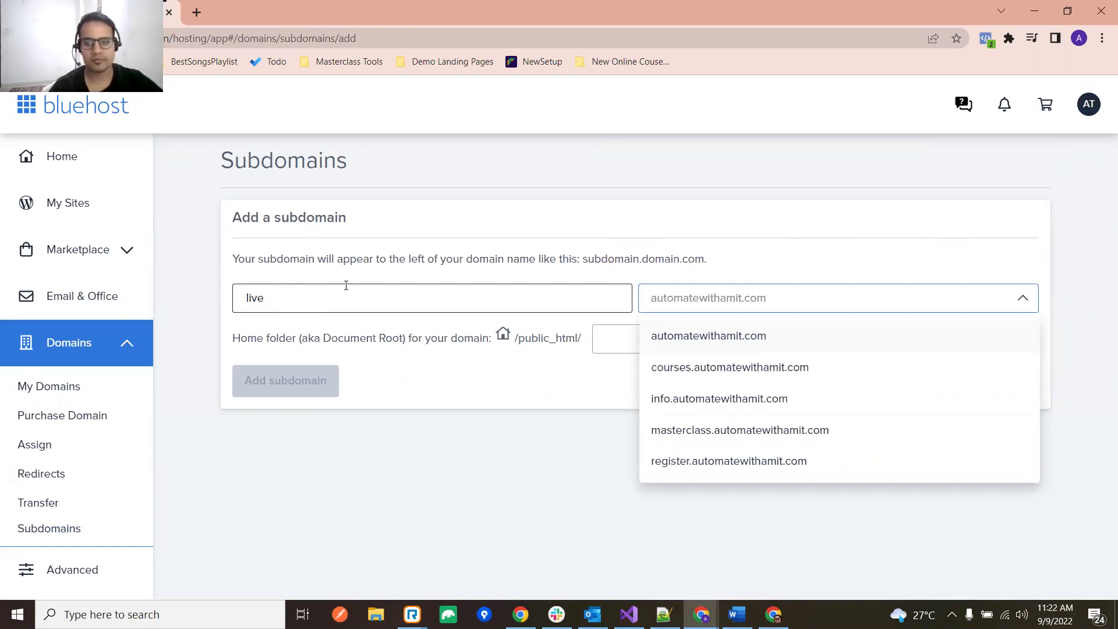
pyautogui.click(714, 342)
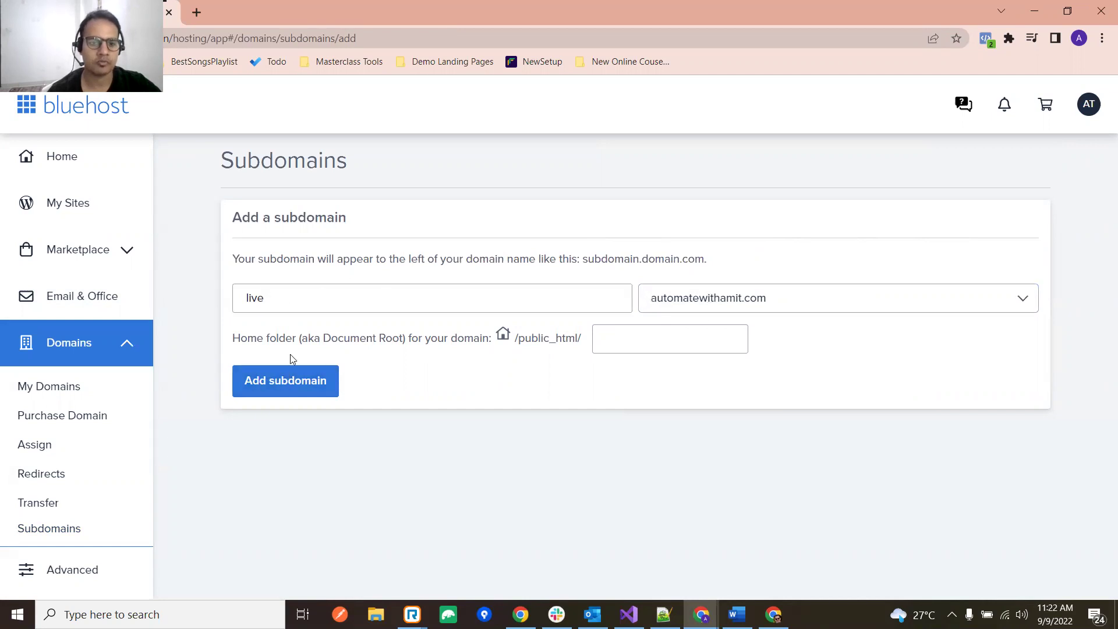
pyautogui.click(282, 382)
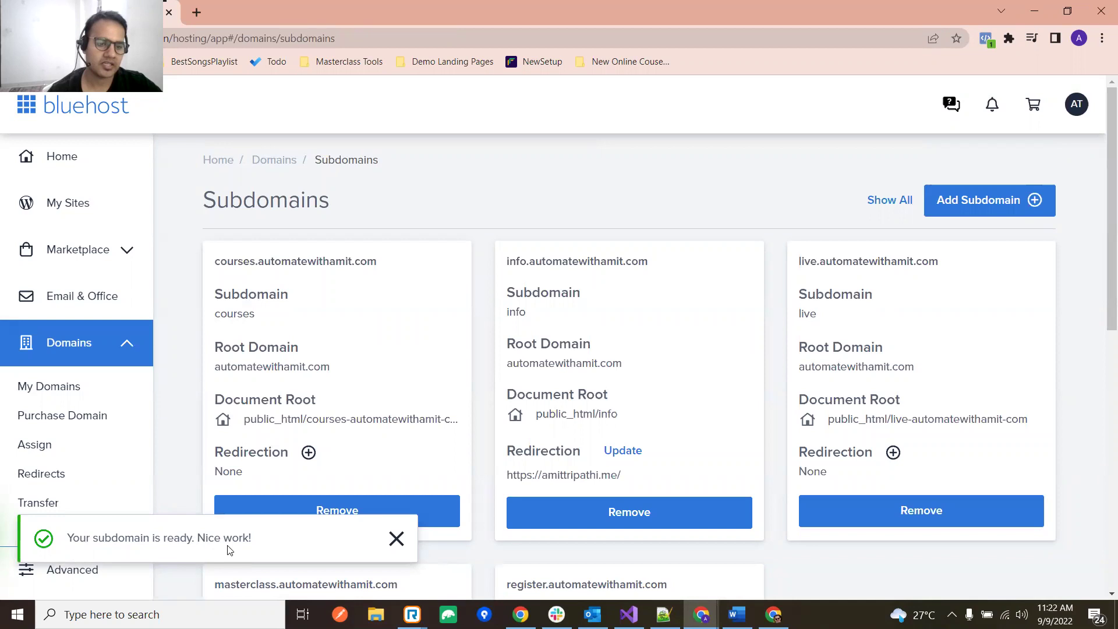
# Step: Open the DNS settings for automatewithamit.com from My Domains and scroll to the CNAME records
pyautogui.scroll(-6, 766, 326)
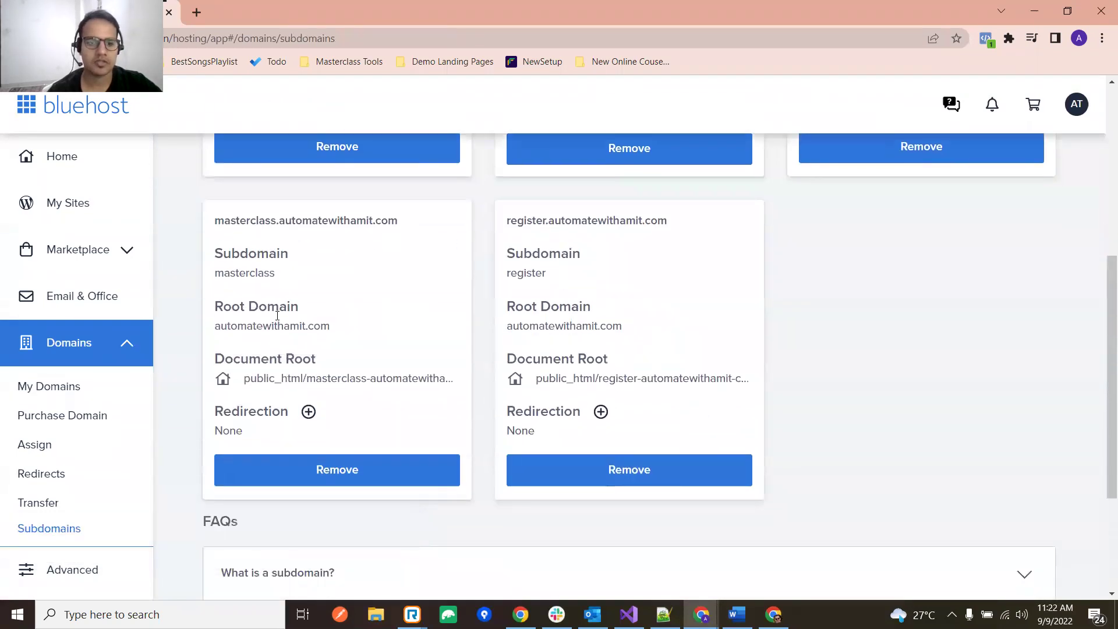
pyautogui.scroll(-3, 279, 325)
pyautogui.scroll(10, 893, 257)
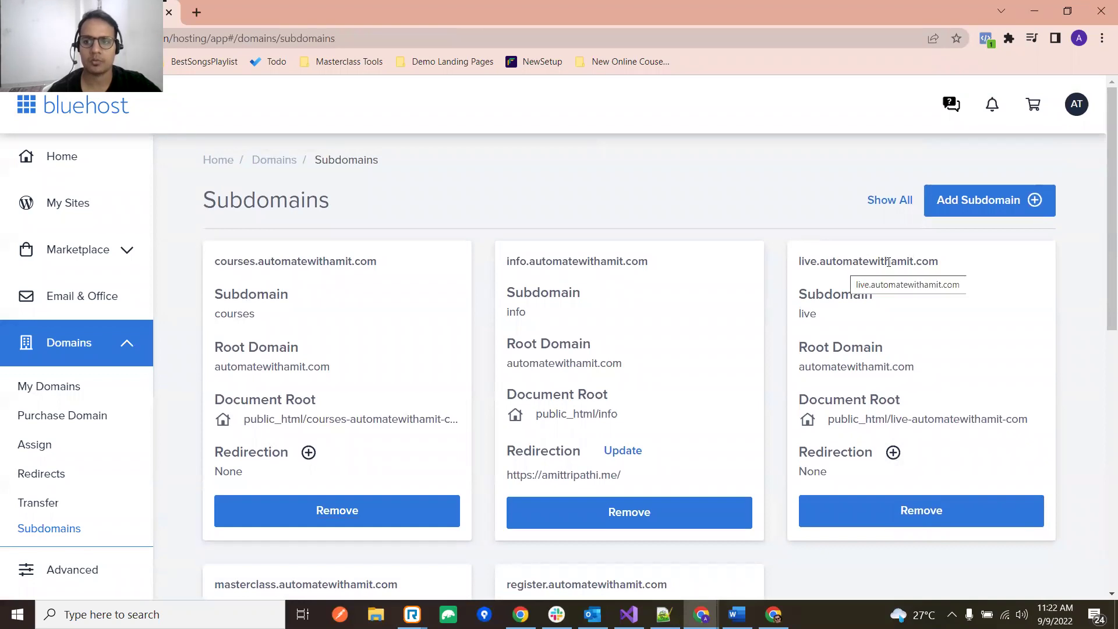
pyautogui.scroll(-5, 688, 358)
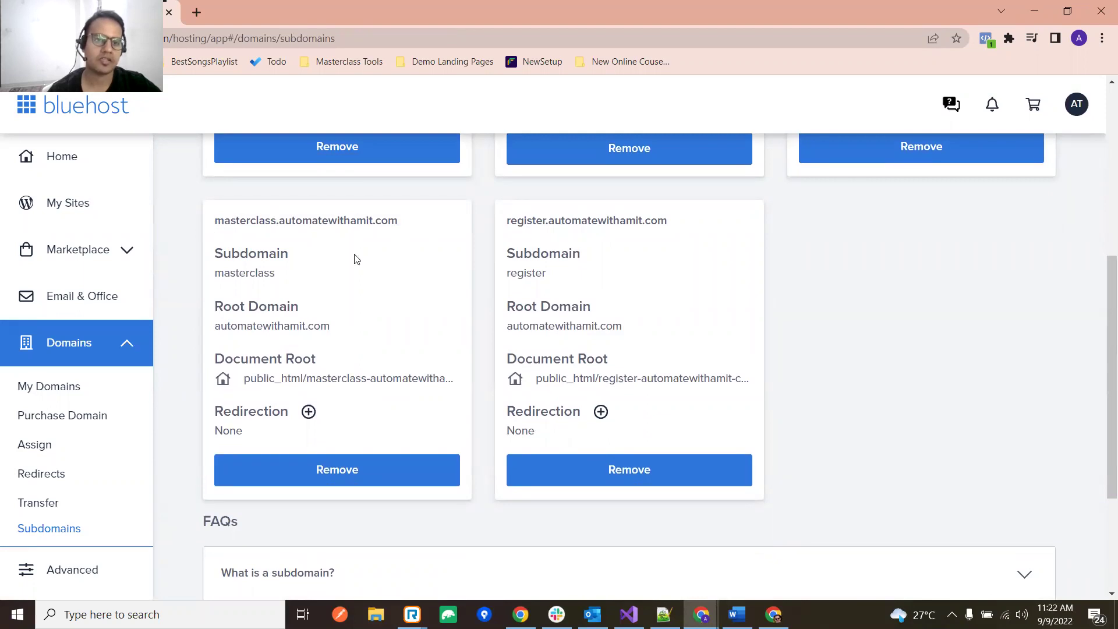
pyautogui.scroll(5, 80, 207)
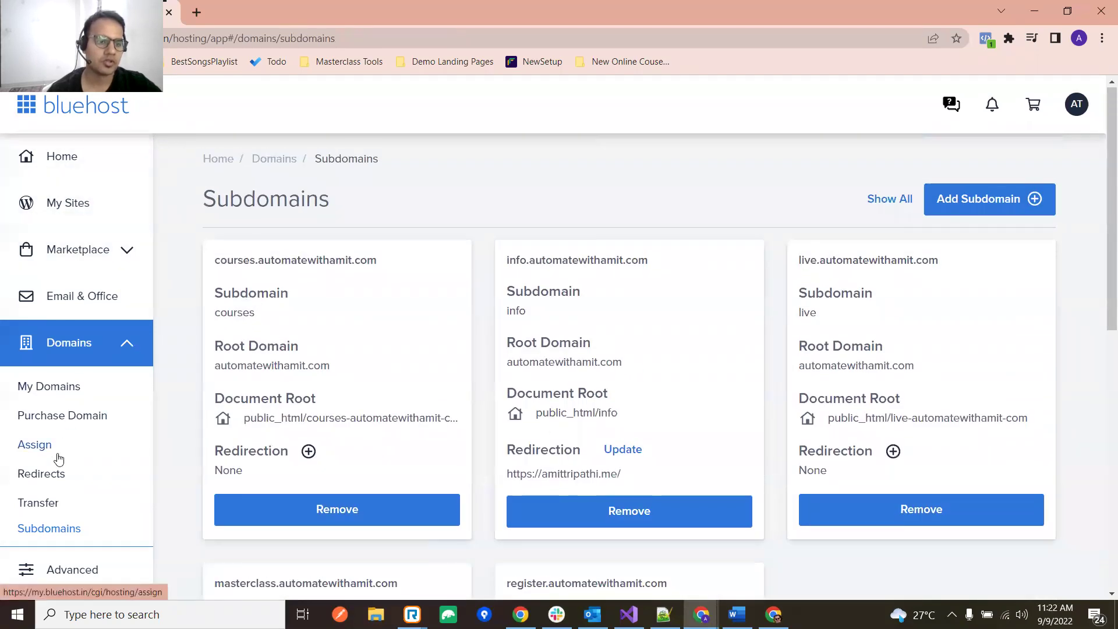
pyautogui.scroll(-1, 17, 502)
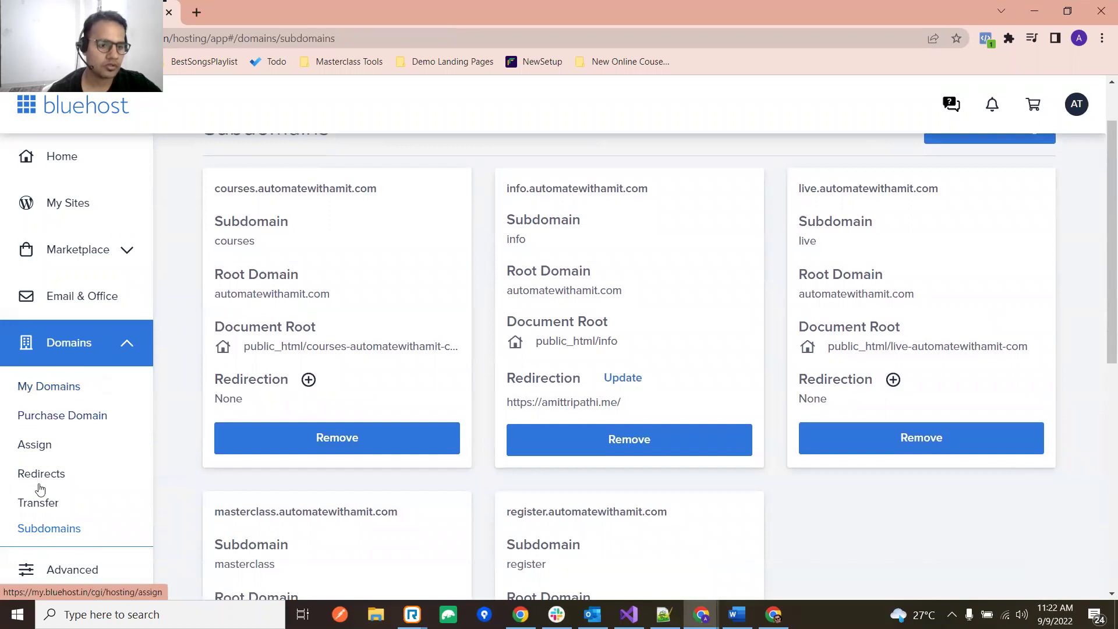
pyautogui.click(54, 387)
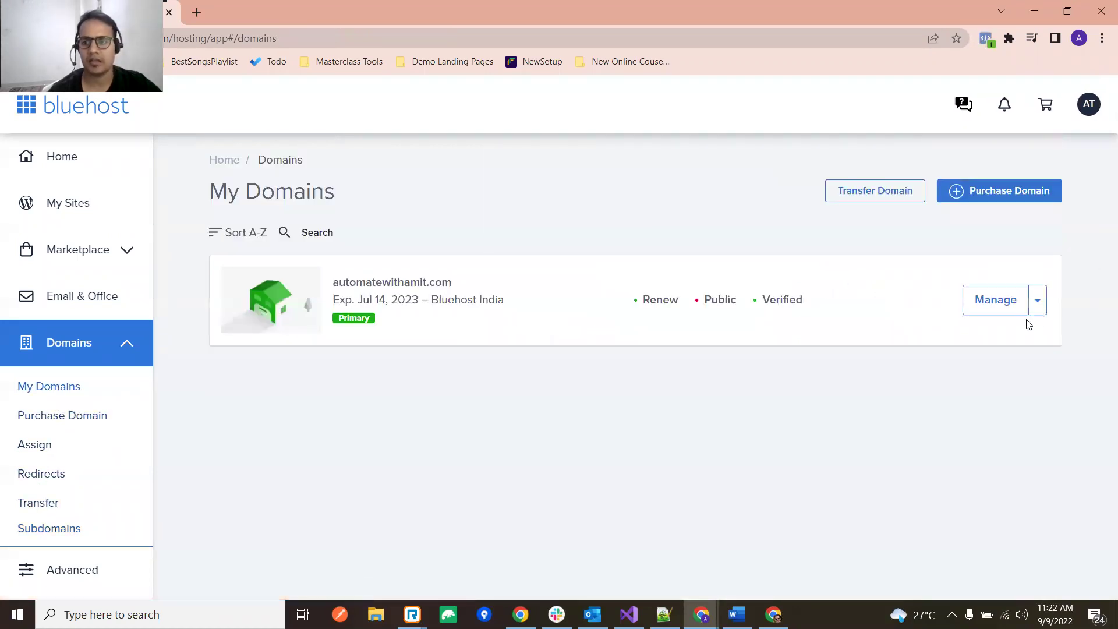
pyautogui.click(1037, 305)
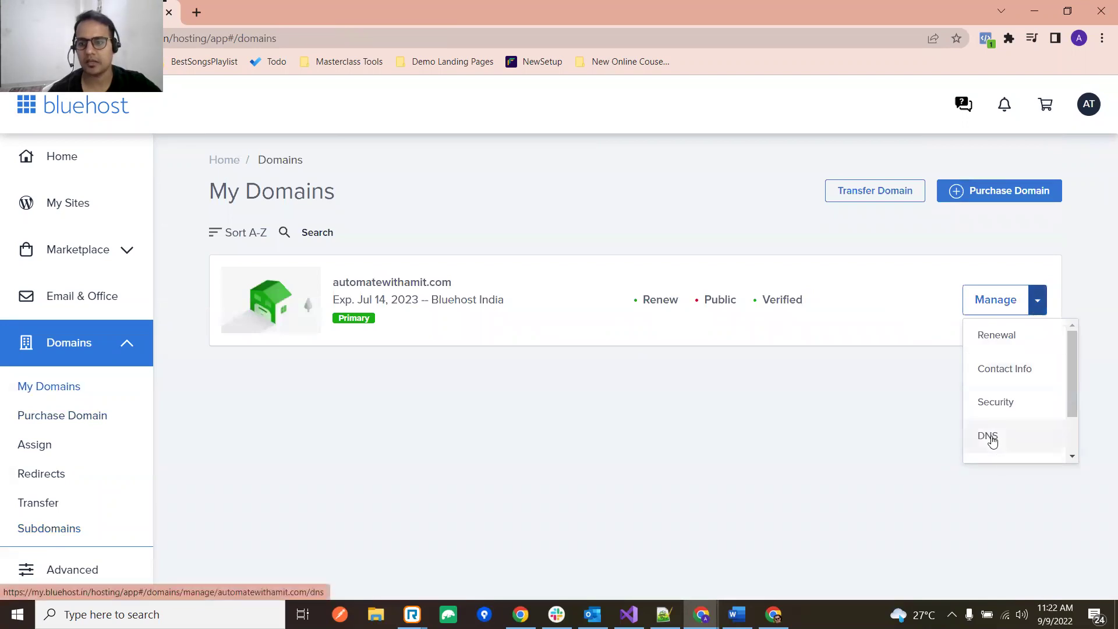
pyautogui.click(992, 440)
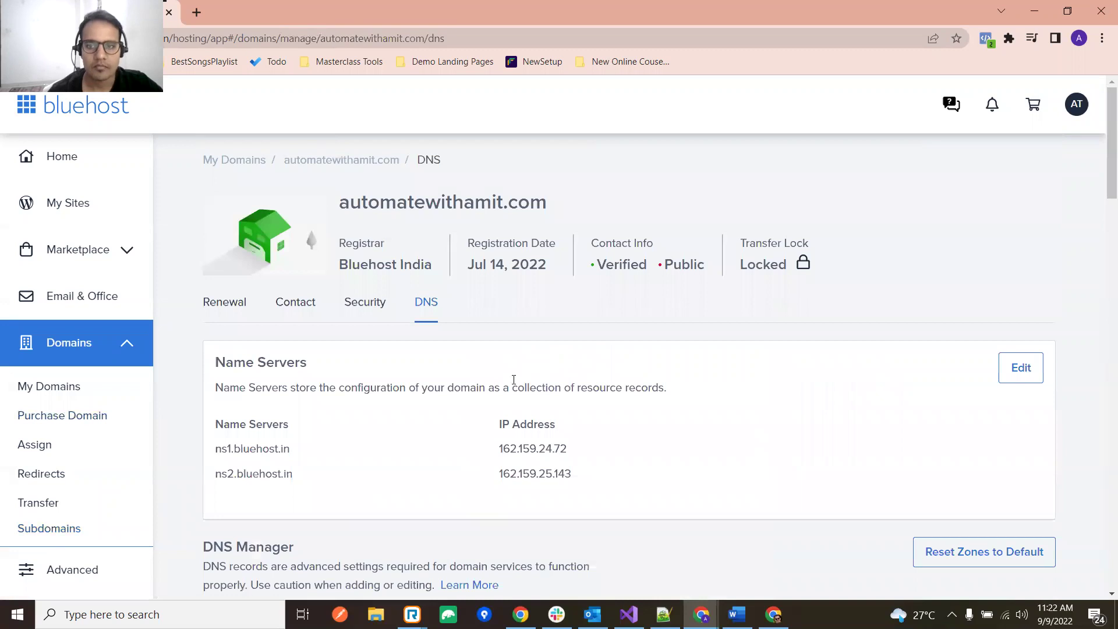
pyautogui.scroll(-5, 632, 387)
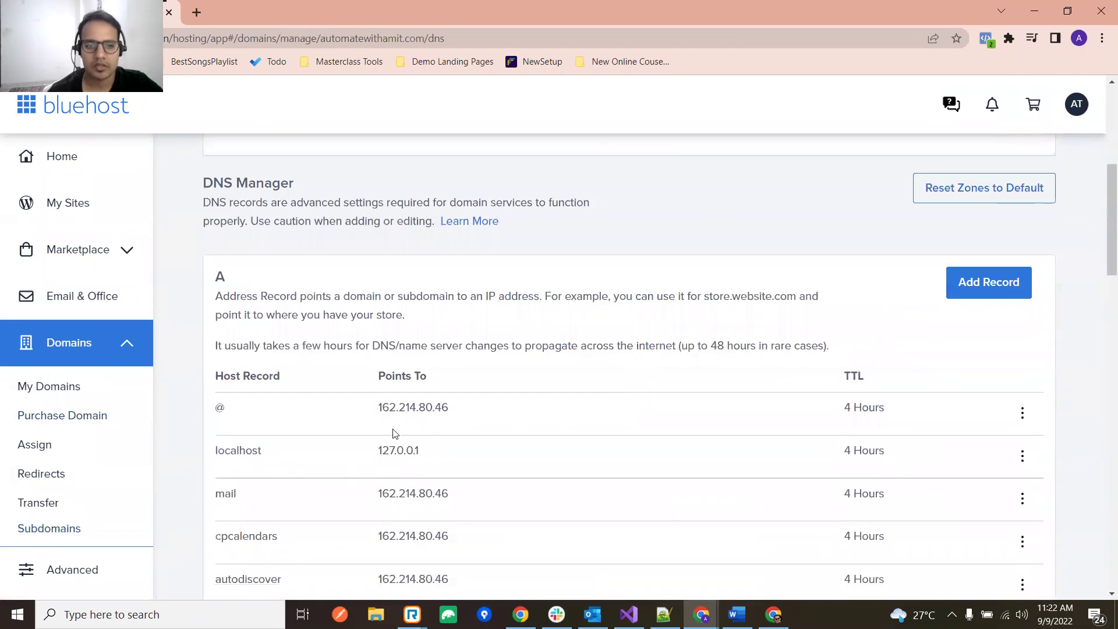
pyautogui.scroll(-5, 393, 434)
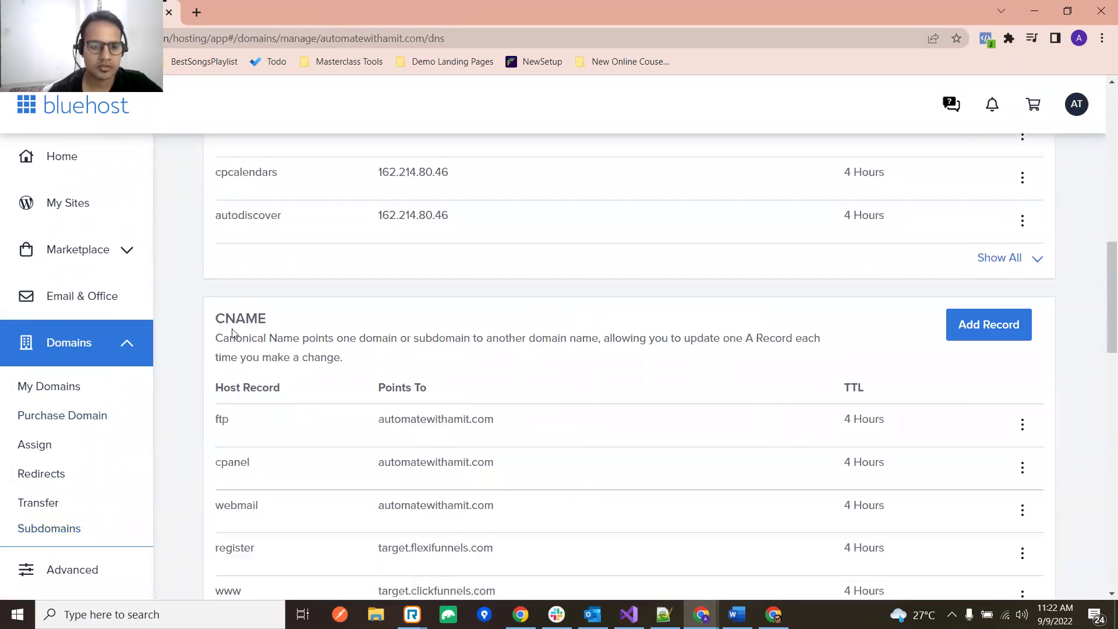
pyautogui.scroll(-2, 296, 340)
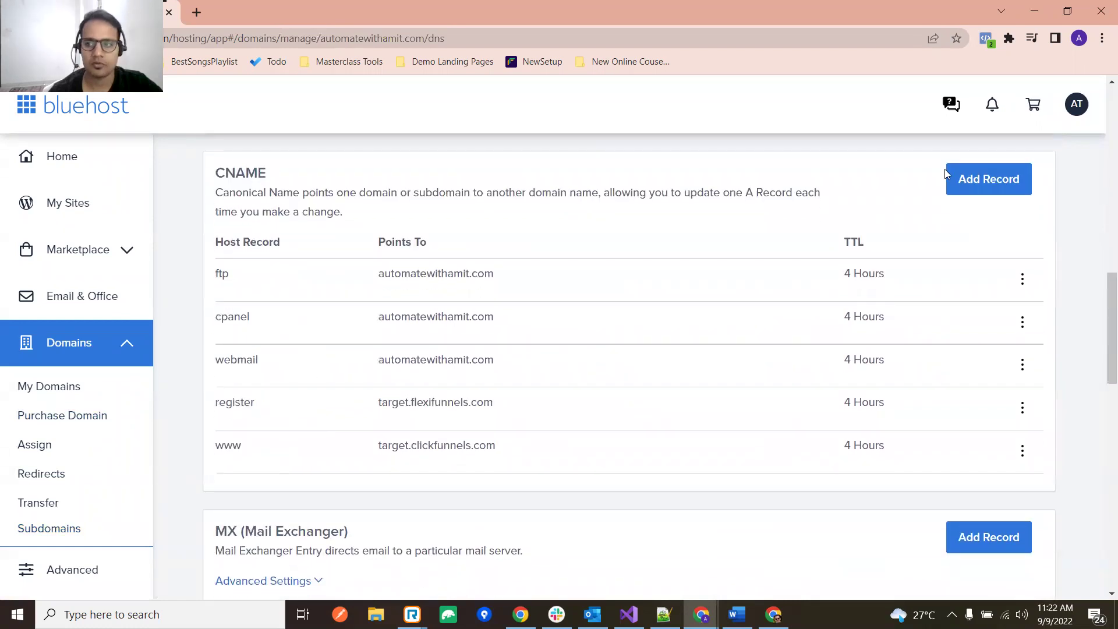
# Step: Add a CNAME record with host masterclass (replacing live) pointing to target.flexifunnels.com
pyautogui.click(989, 178)
pyautogui.click(290, 297)
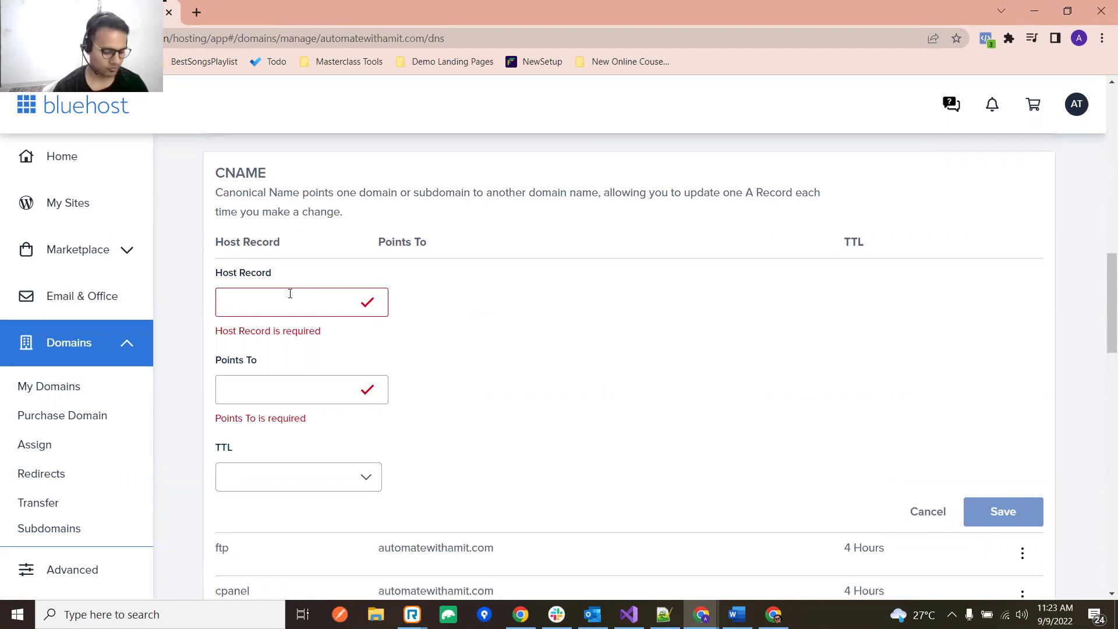
pyautogui.write('live')
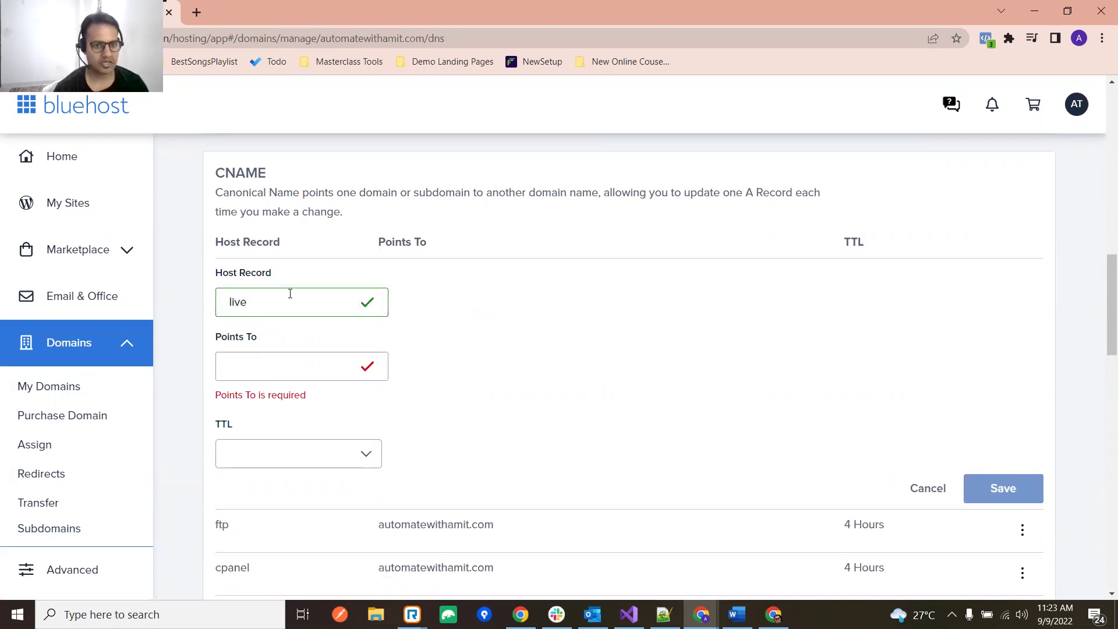
pyautogui.press('Tab')
pyautogui.press('Tab')
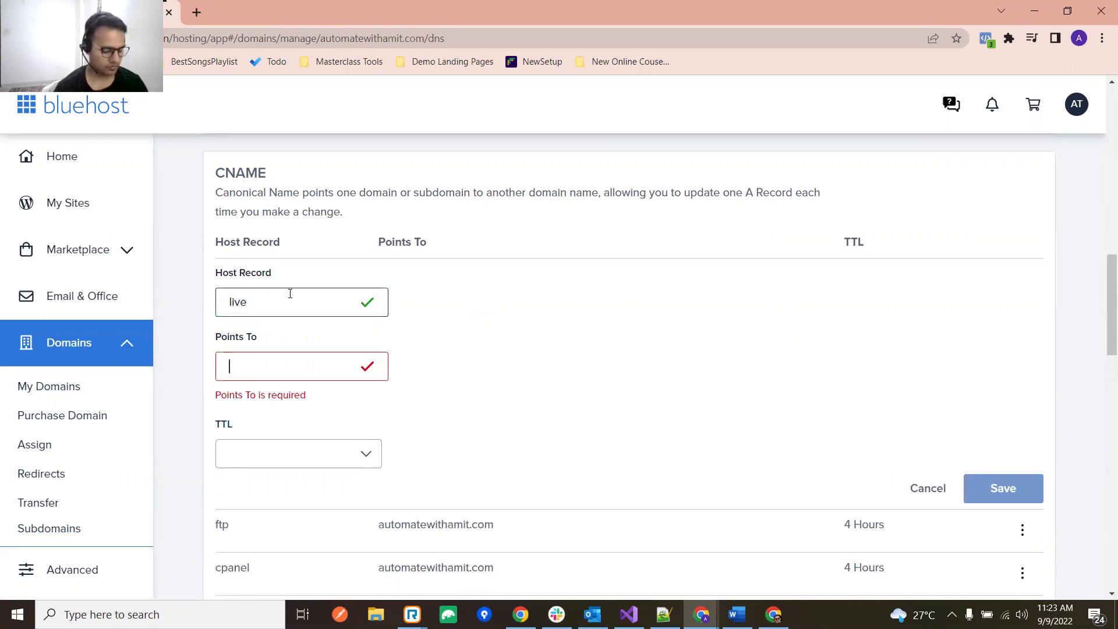
pyautogui.click(290, 293)
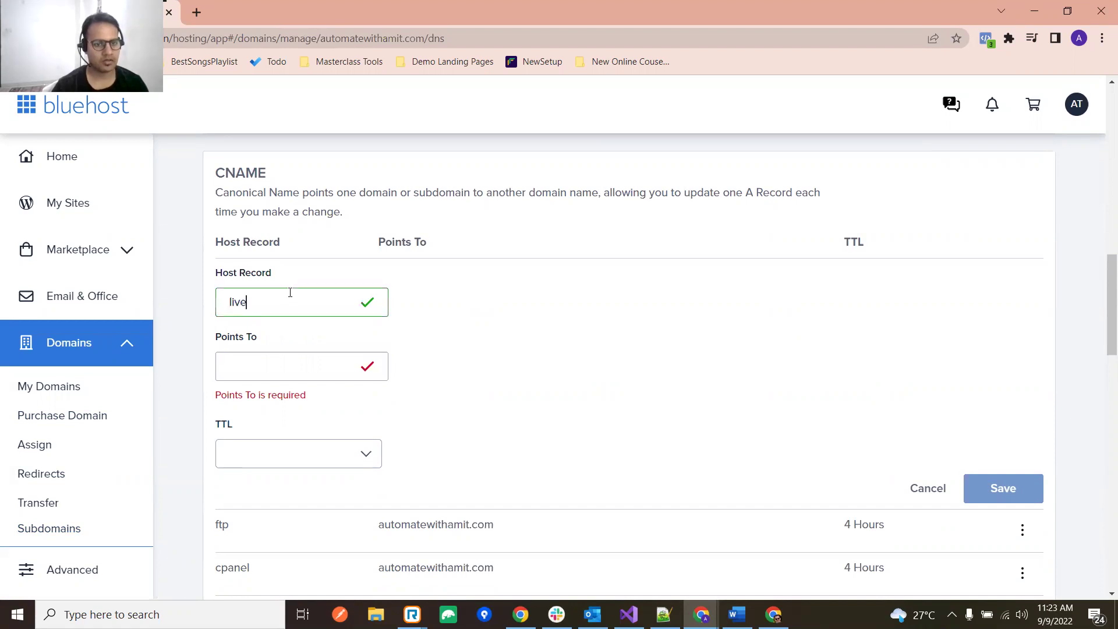
pyautogui.moveTo(281, 293); pyautogui.dragTo(188, 300)
pyautogui.write('masterclass')
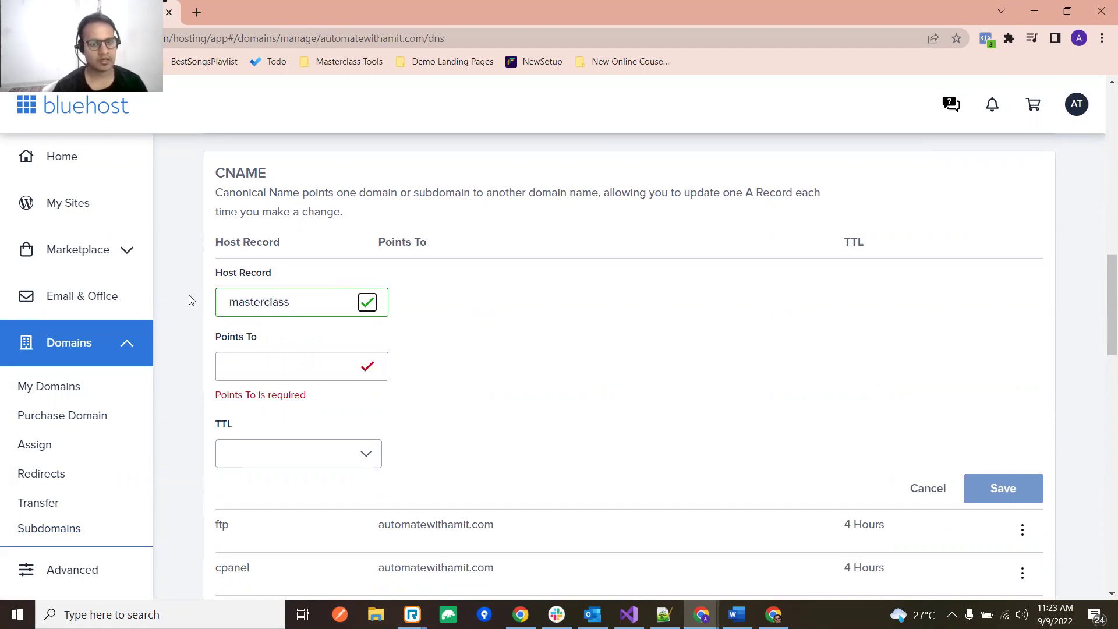
pyautogui.press('Tab')
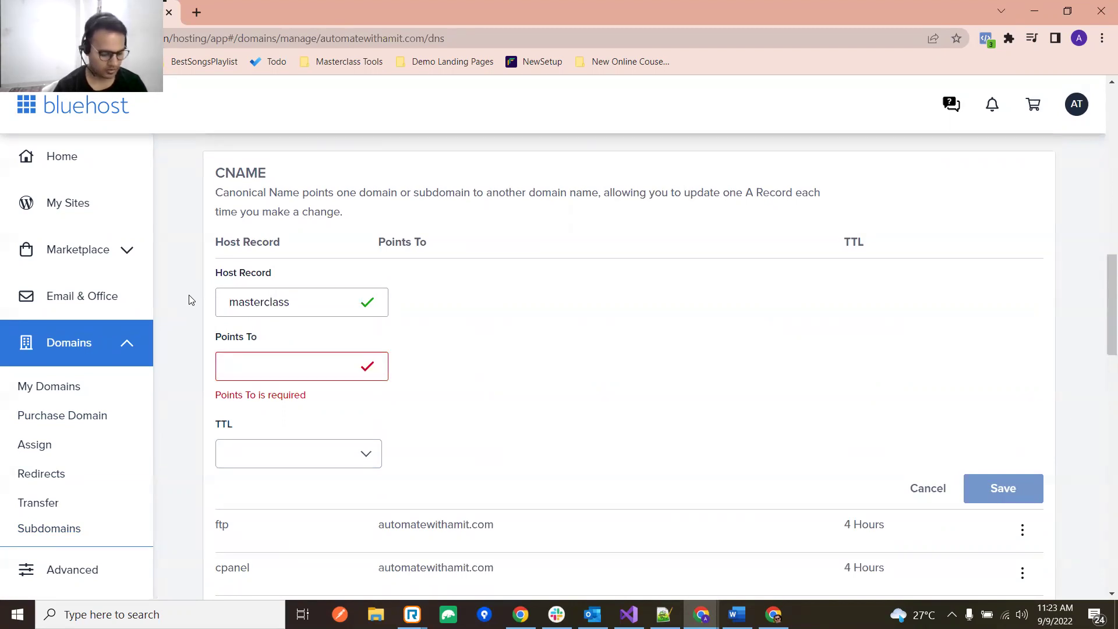
pyautogui.write('tar')
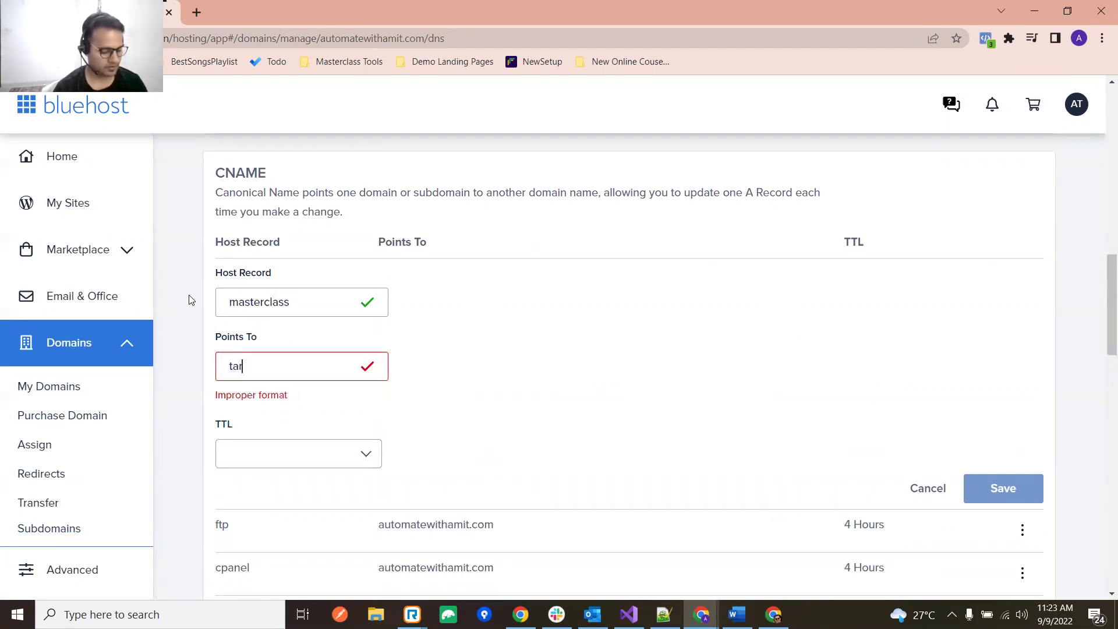
pyautogui.write('get.flex')
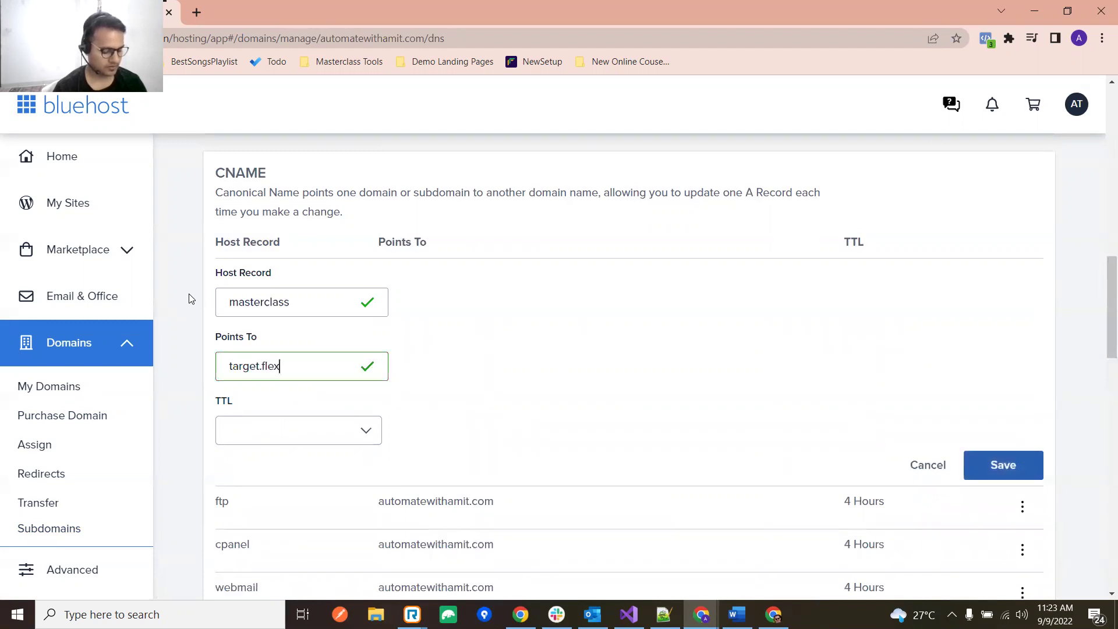
pyautogui.write('ifunnels')
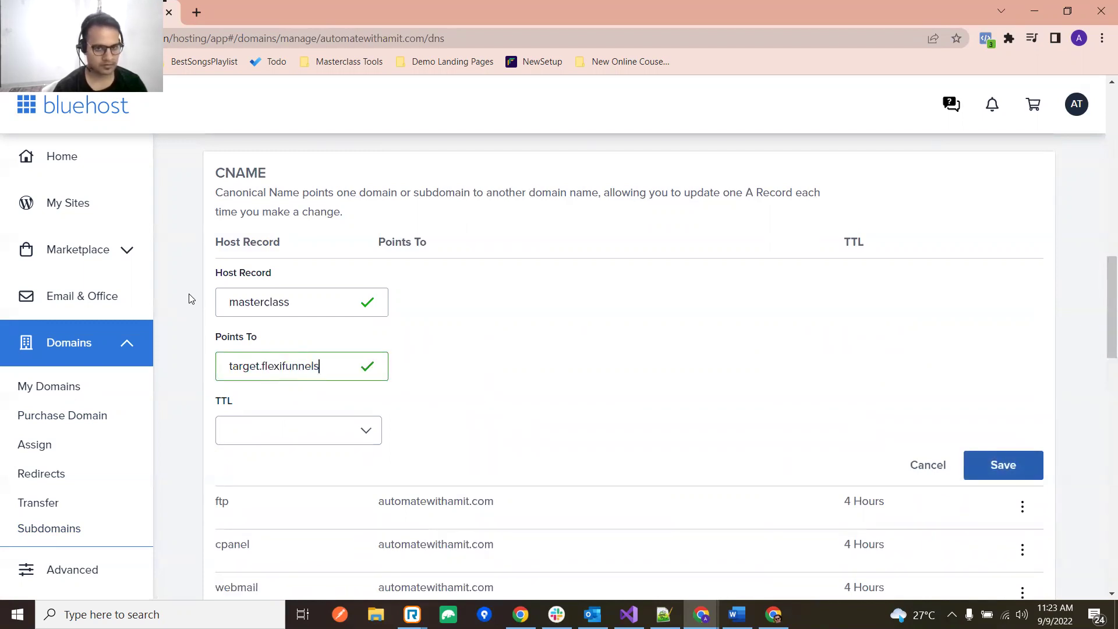
pyautogui.write('.com')
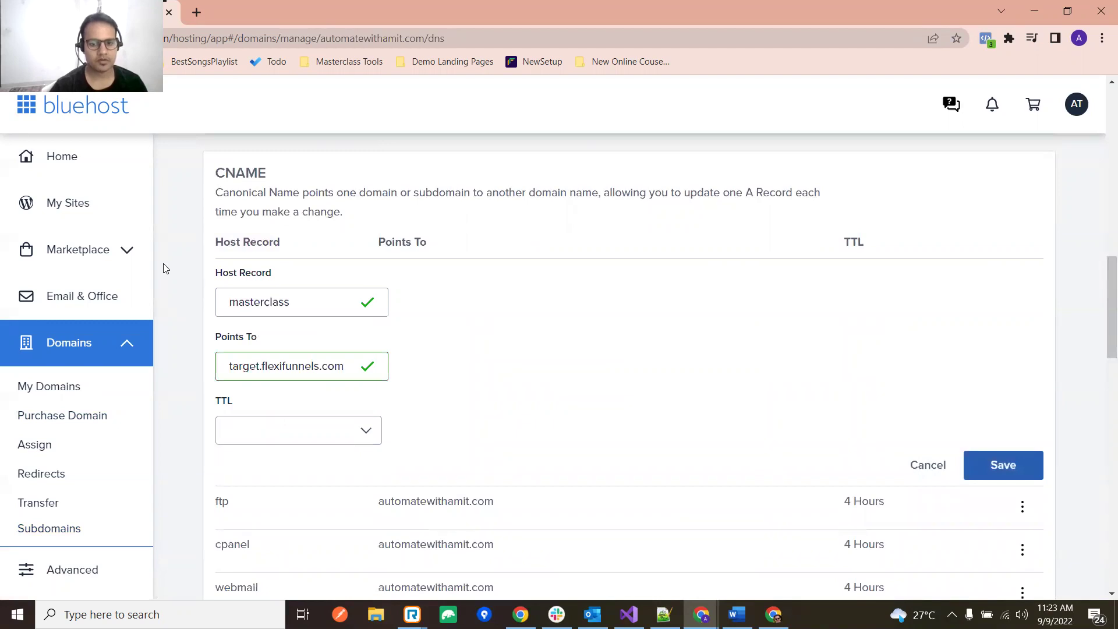
# Step: Keep the 4 Hours (min) TTL and save the masterclass CNAME record
pyautogui.scroll(-2, 385, 386)
pyautogui.scroll(-2, 384, 386)
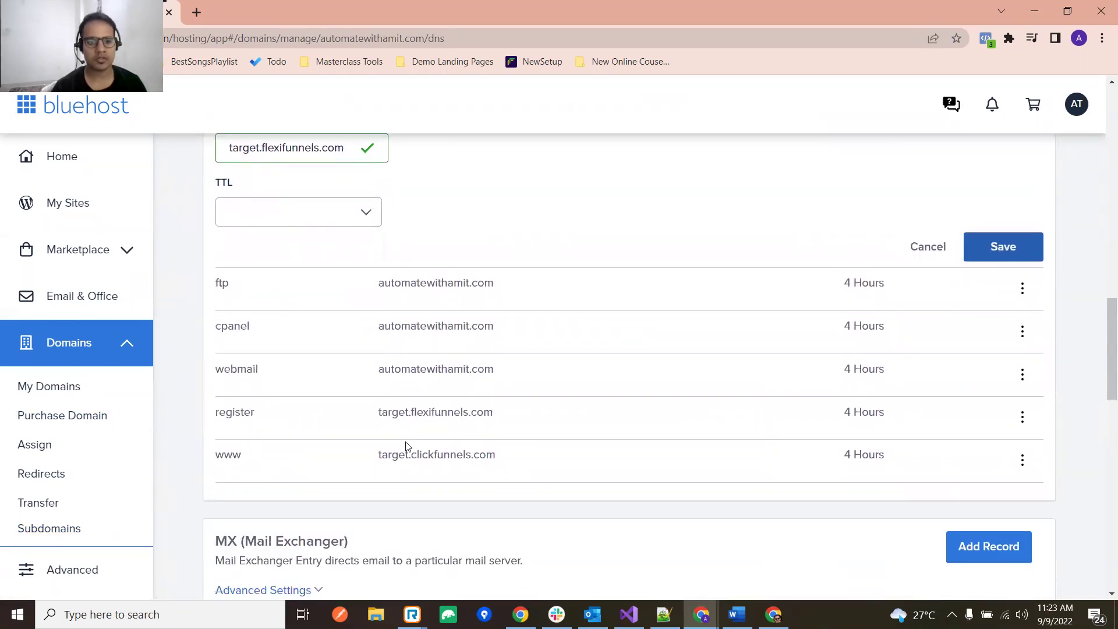
pyautogui.scroll(4, 404, 444)
pyautogui.scroll(-4, 405, 443)
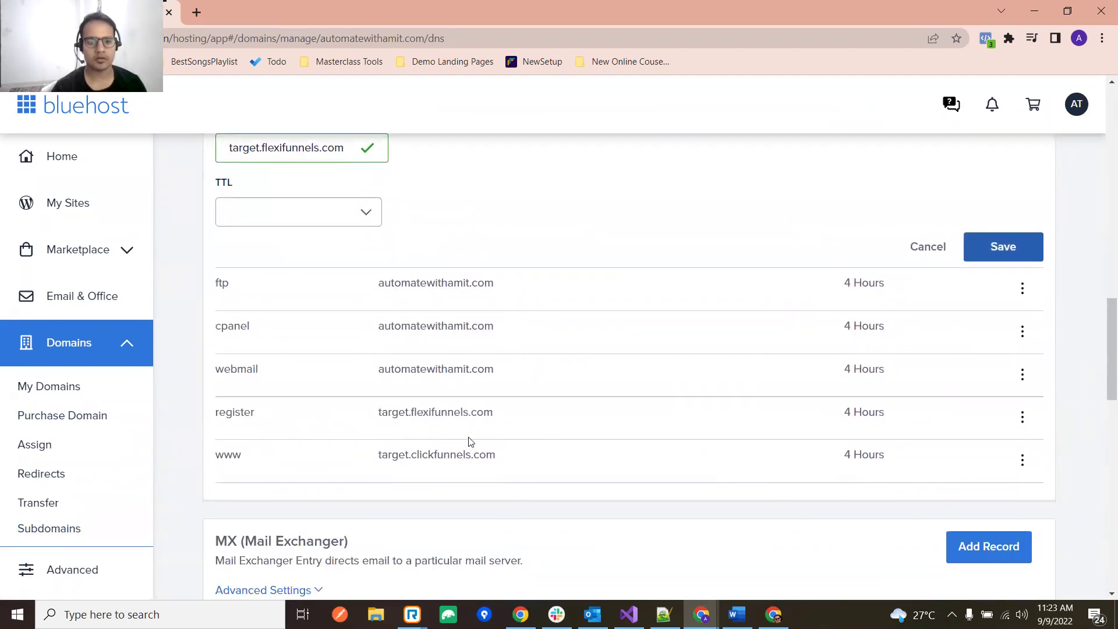
pyautogui.scroll(4, 470, 441)
pyautogui.click(248, 441)
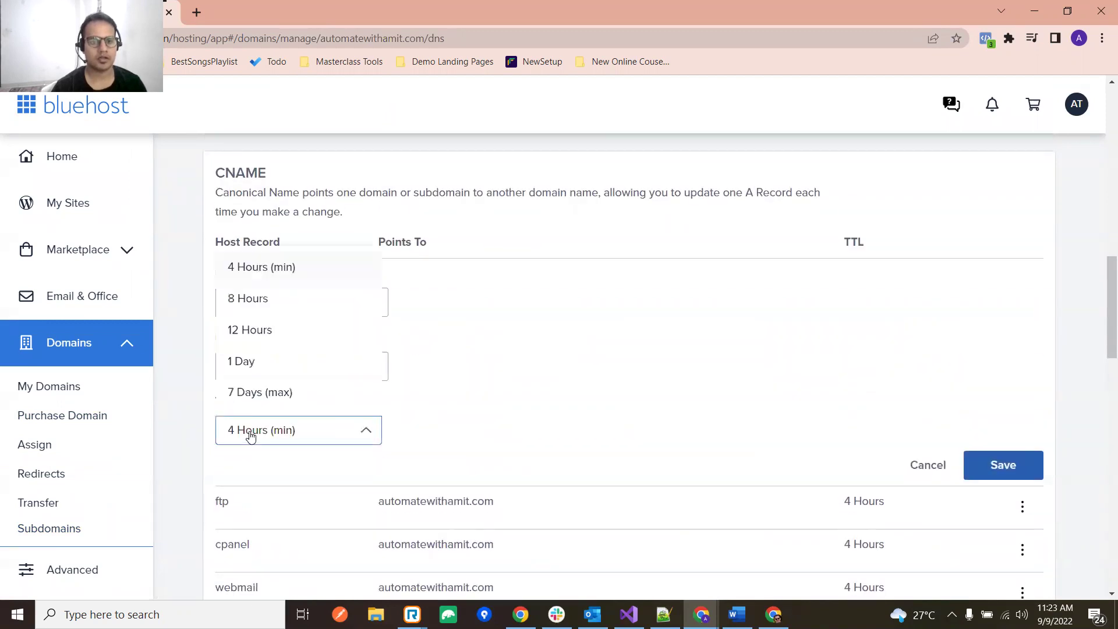
pyautogui.click(265, 272)
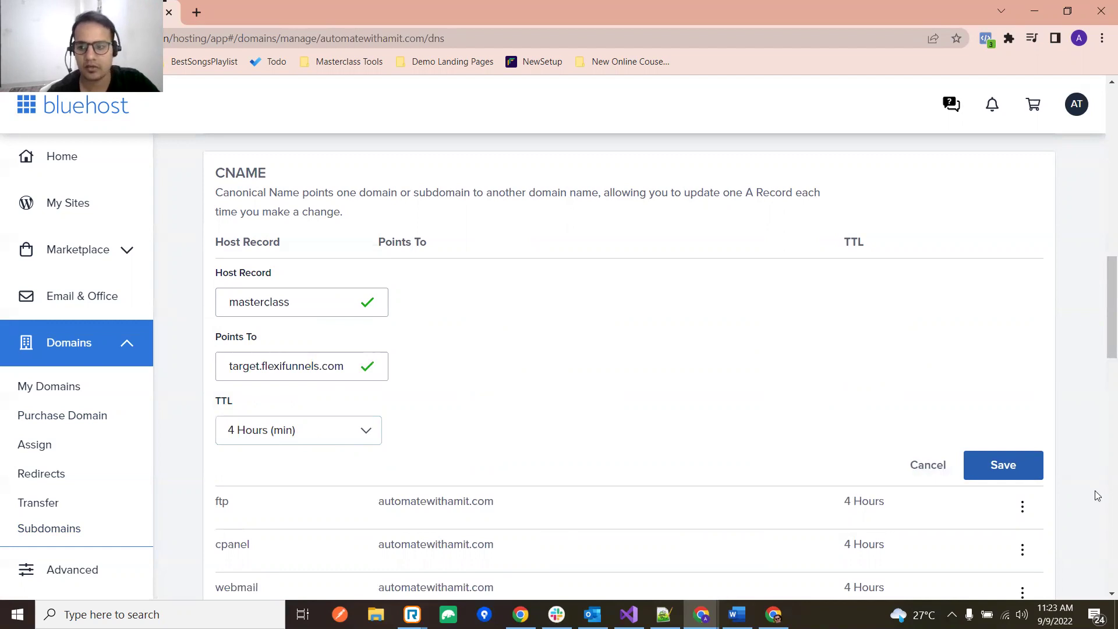
pyautogui.click(1011, 465)
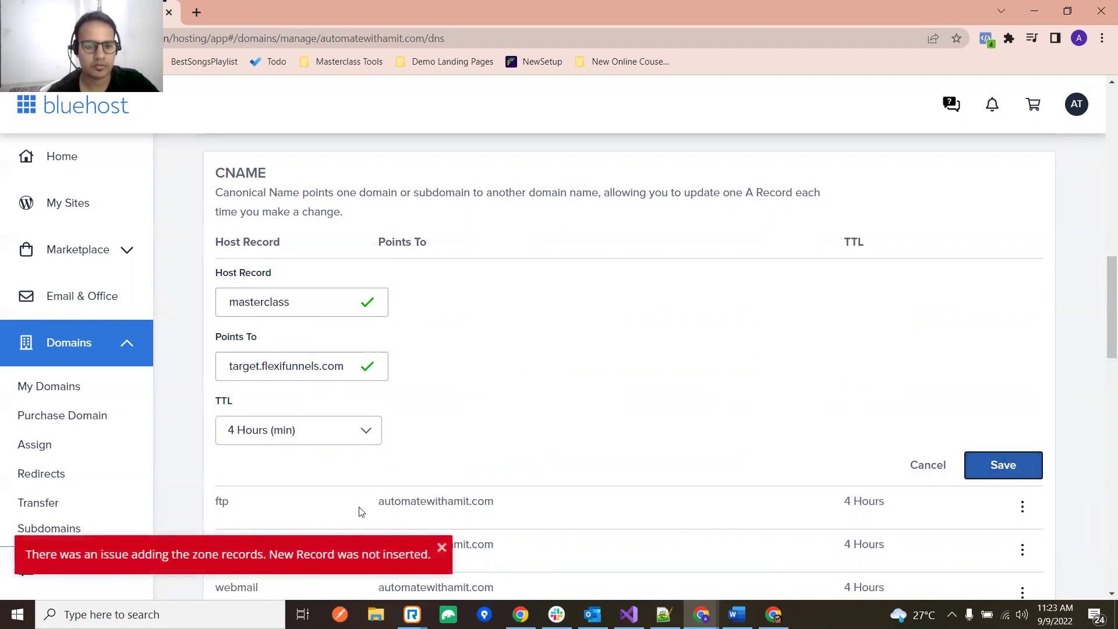
# Step: Dismiss the record-not-inserted error and expand the full list of TXT records
pyautogui.scroll(7, 712, 389)
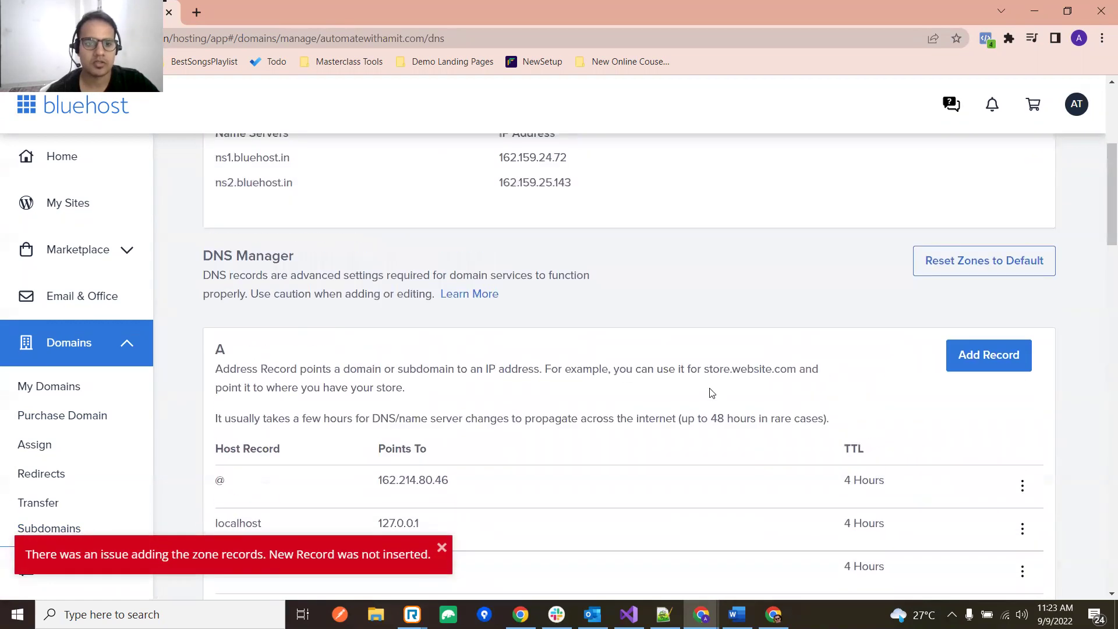
pyautogui.scroll(-11, 711, 392)
pyautogui.click(442, 547)
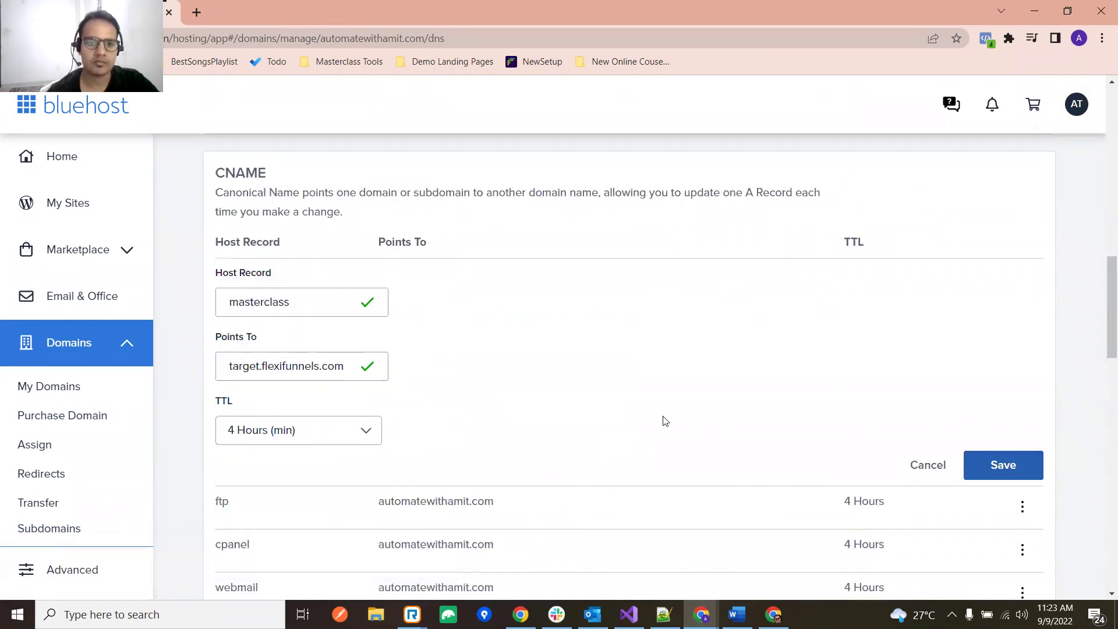
pyautogui.scroll(-7, 664, 419)
pyautogui.scroll(-11, 455, 469)
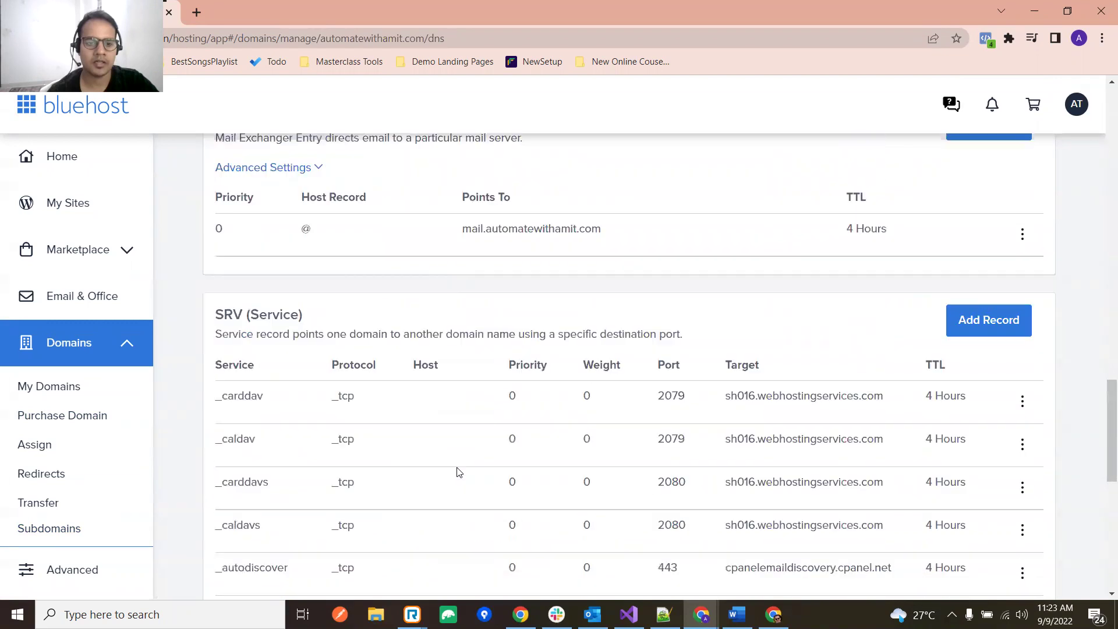
pyautogui.scroll(3, 445, 487)
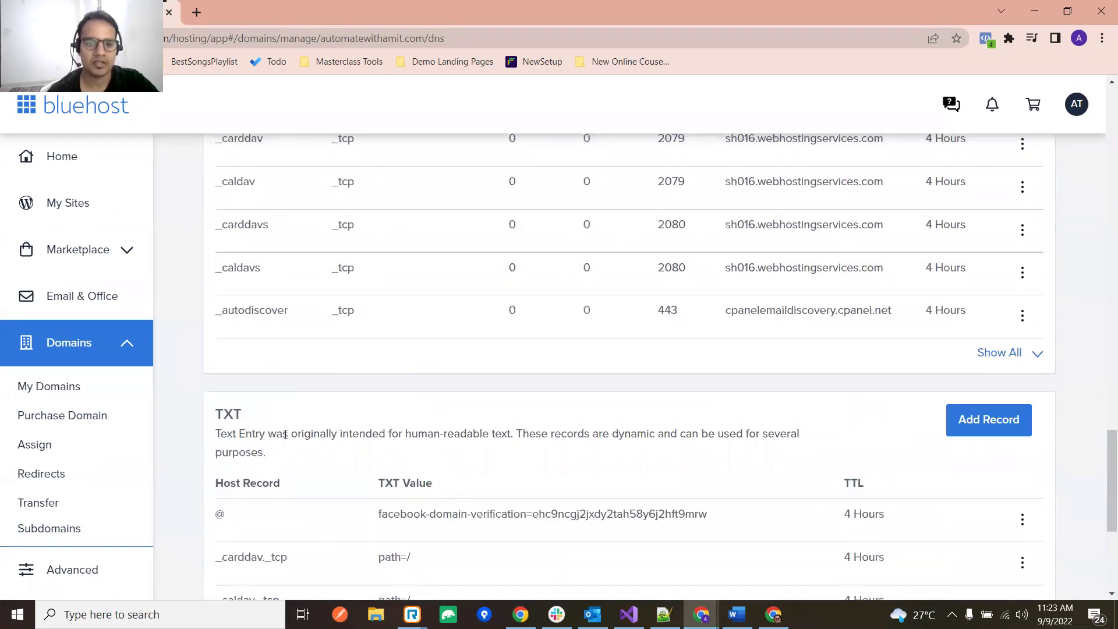
pyautogui.scroll(-5, 742, 460)
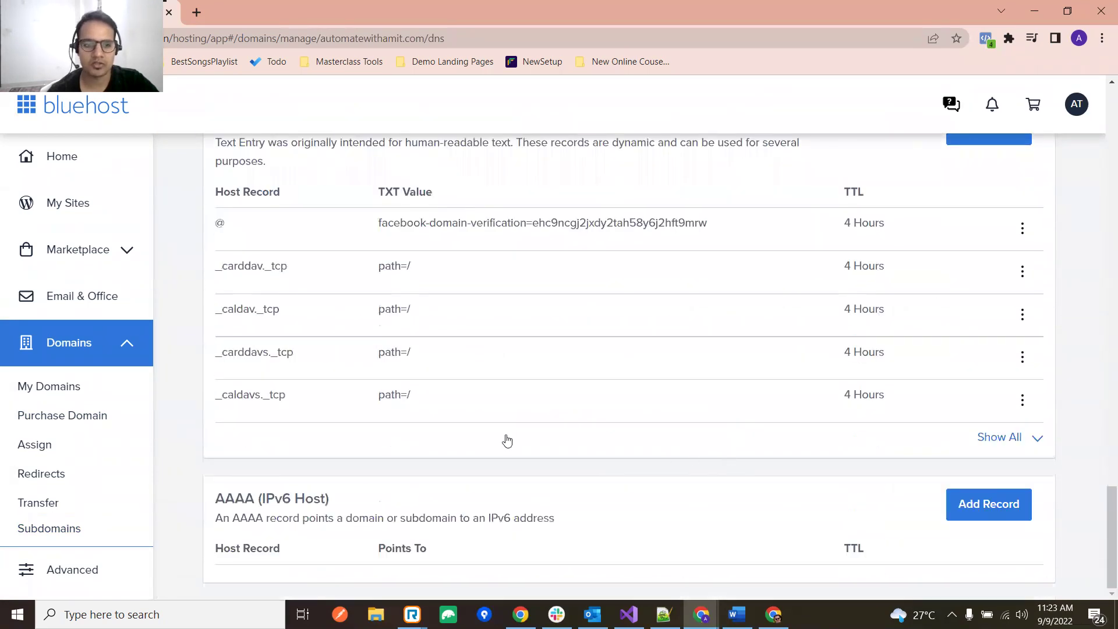
pyautogui.click(989, 440)
pyautogui.scroll(-3, 507, 417)
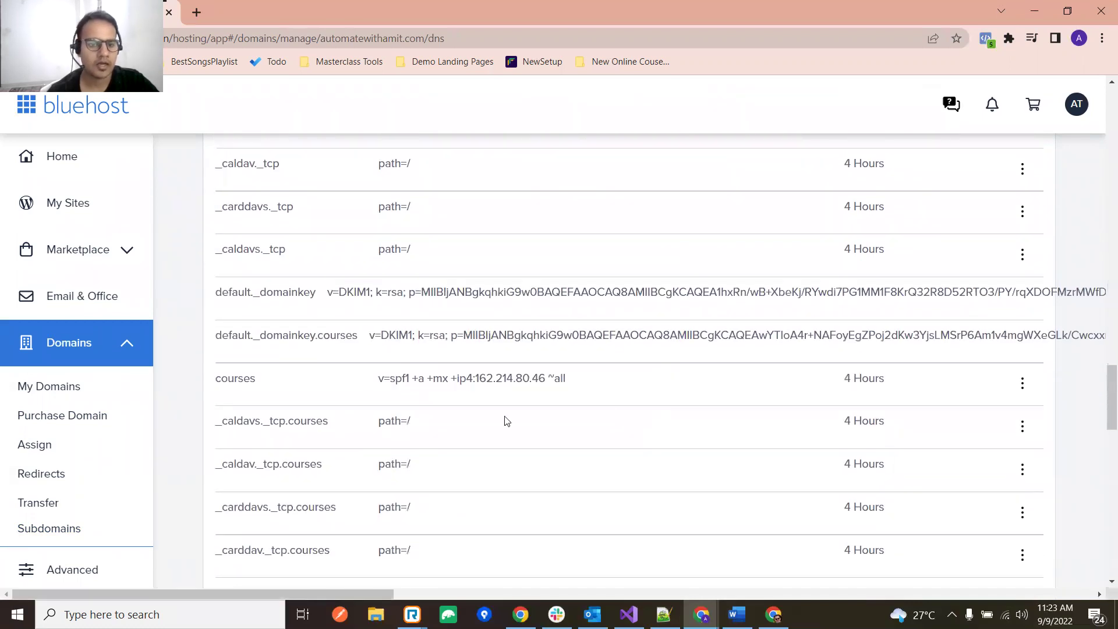
pyautogui.scroll(-19, 423, 437)
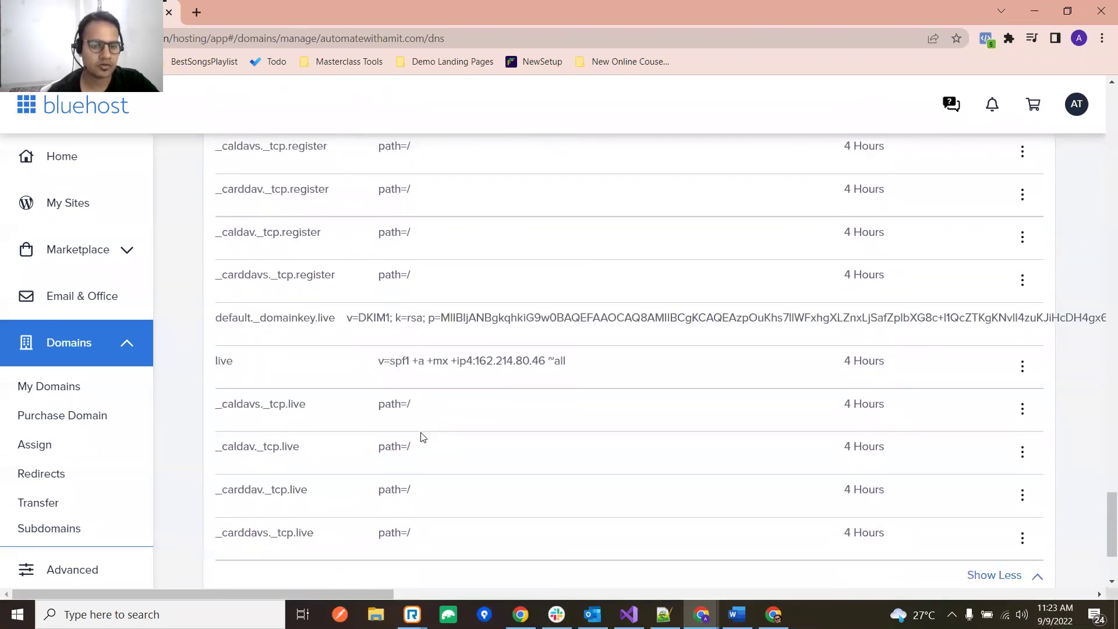
pyautogui.scroll(4, 423, 437)
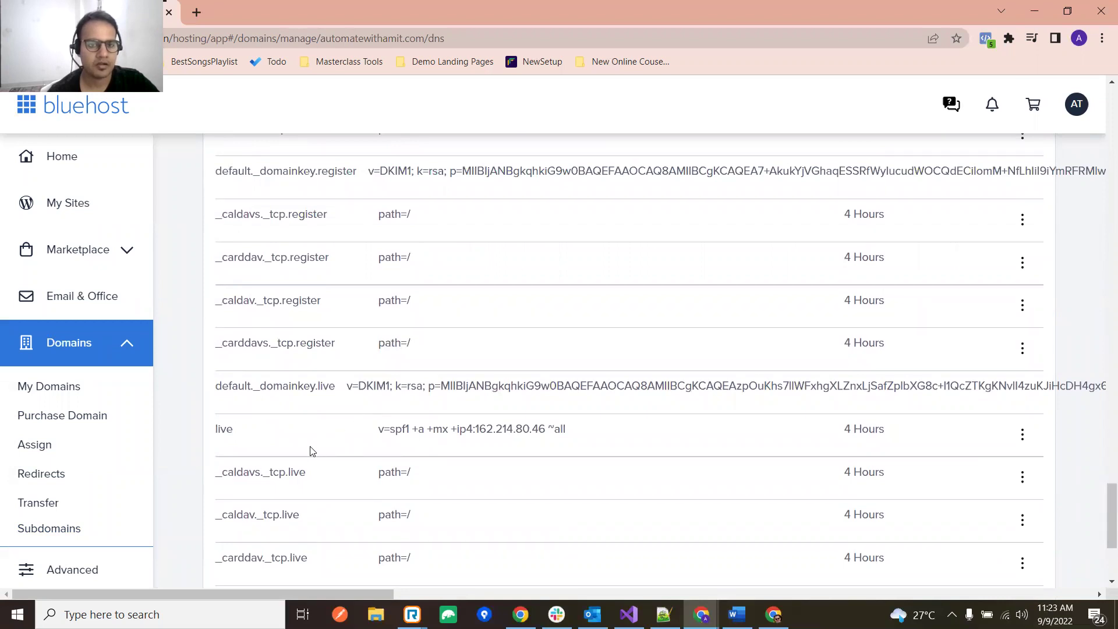
pyautogui.scroll(4, 312, 451)
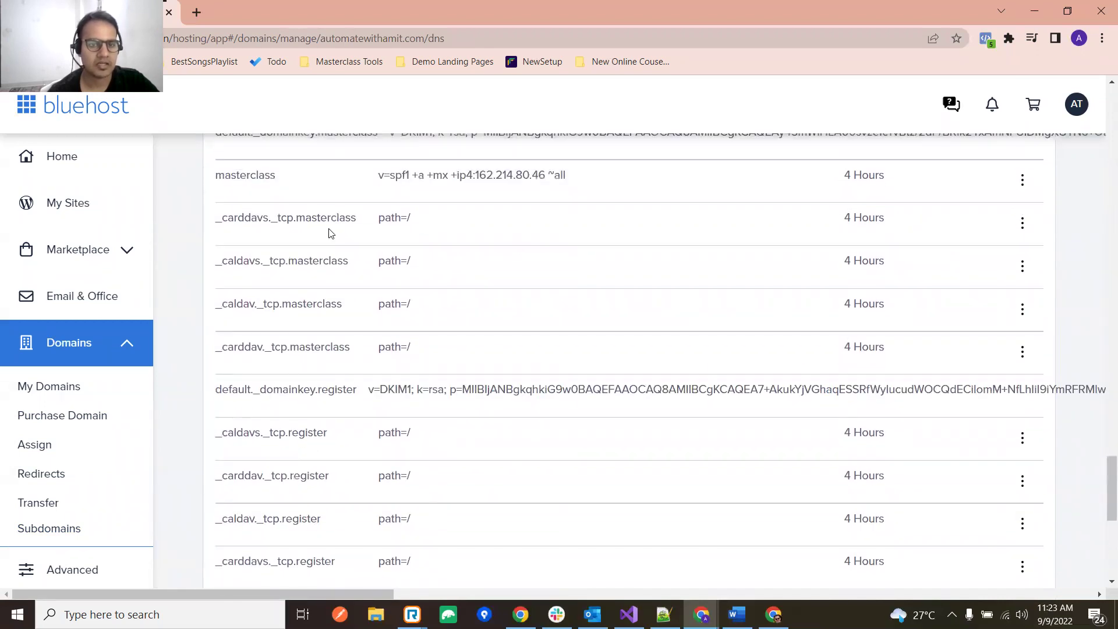
pyautogui.scroll(1, 284, 245)
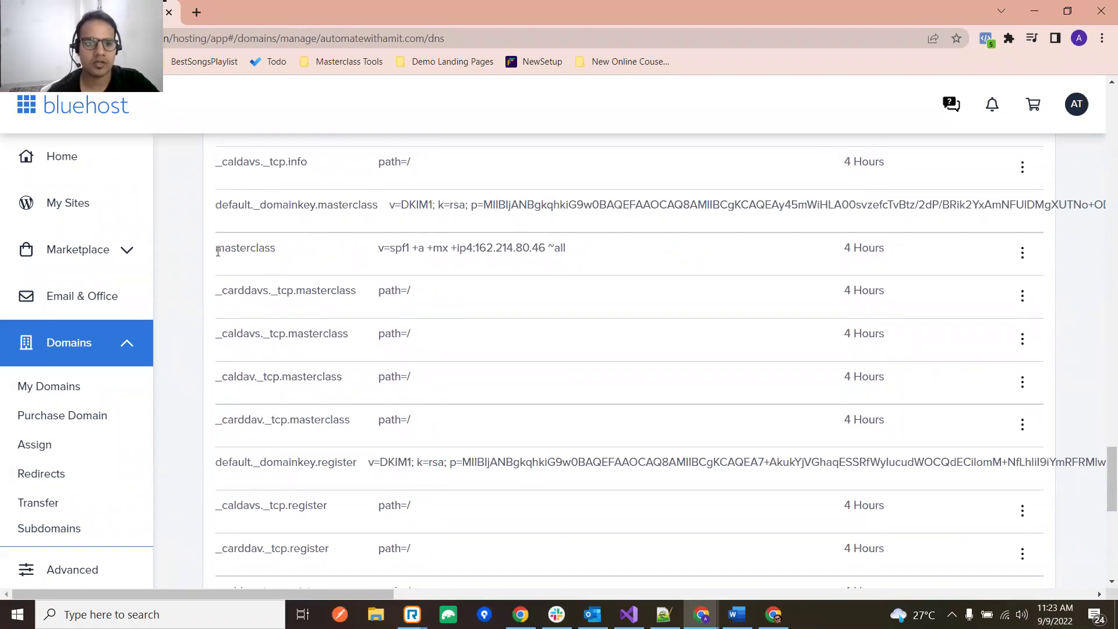
# Step: Remove the masterclass TXT record holding the v=spf1 value and confirm the deletion
pyautogui.doubleClick(233, 249)
pyautogui.scroll(10, 296, 290)
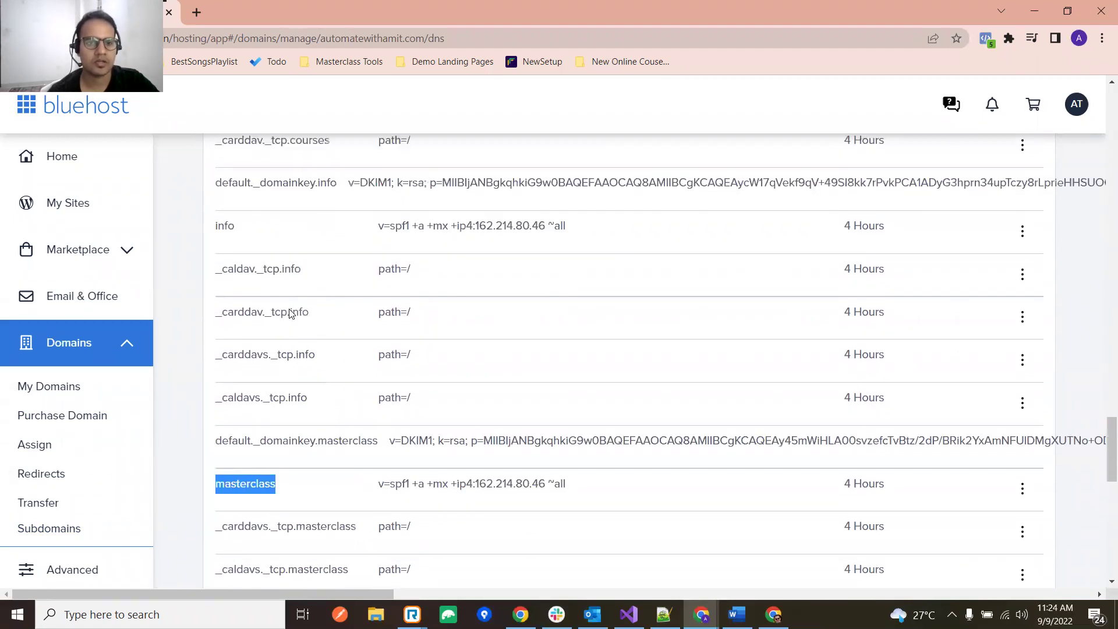
pyautogui.scroll(-8, 282, 399)
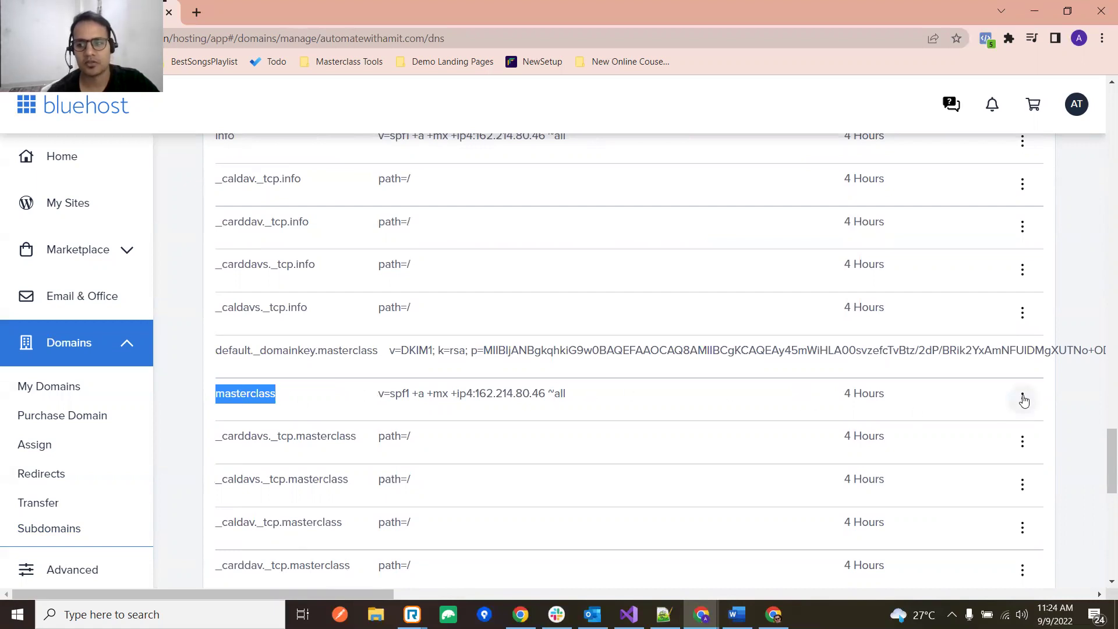
pyautogui.click(1022, 399)
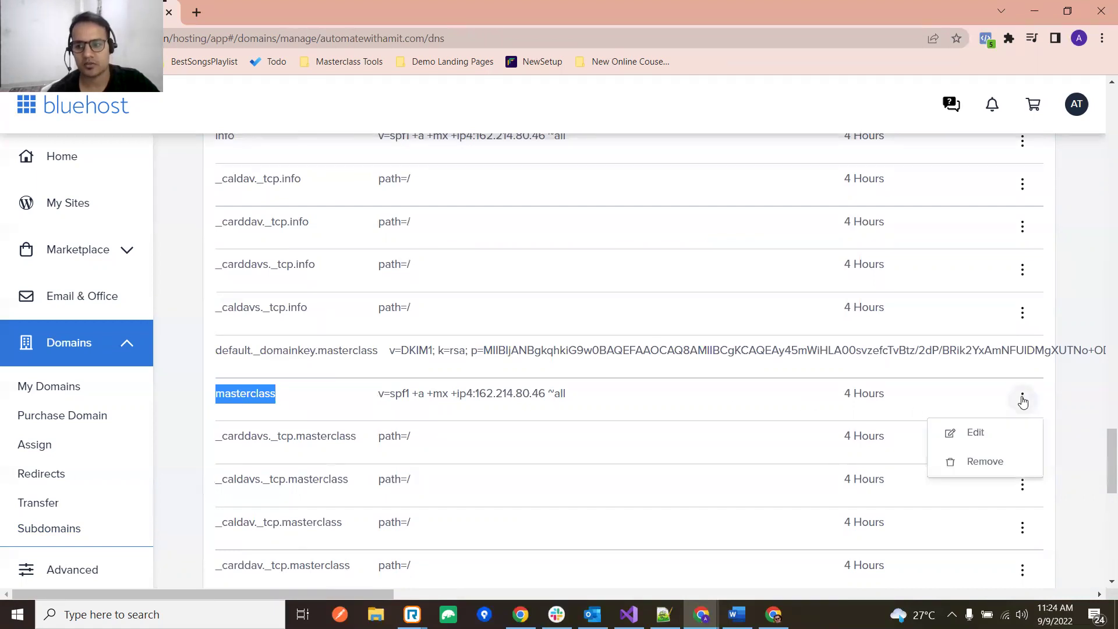
pyautogui.click(980, 460)
pyautogui.click(701, 316)
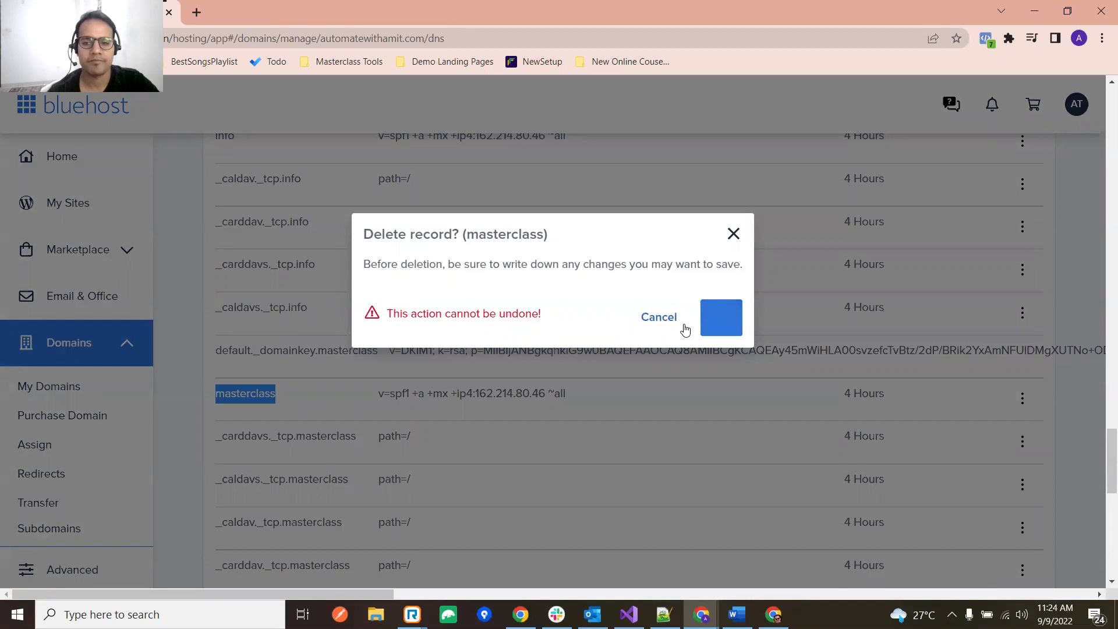
# Step: Expand the full SRV record list to show the masterclass entries
pyautogui.scroll(-1, 670, 353)
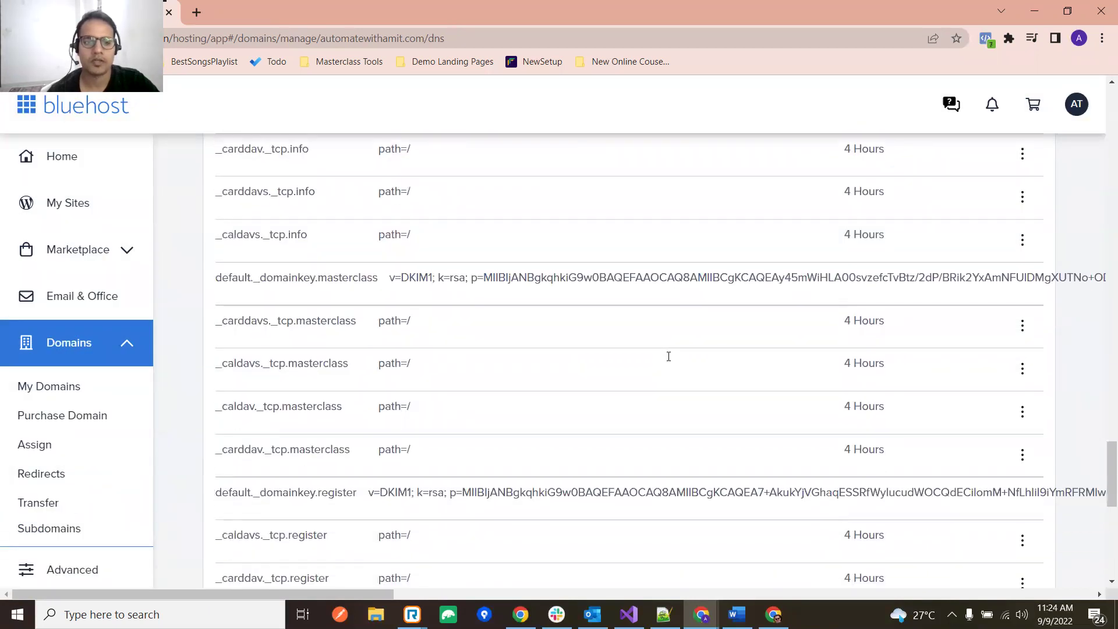
pyautogui.scroll(-8, 632, 375)
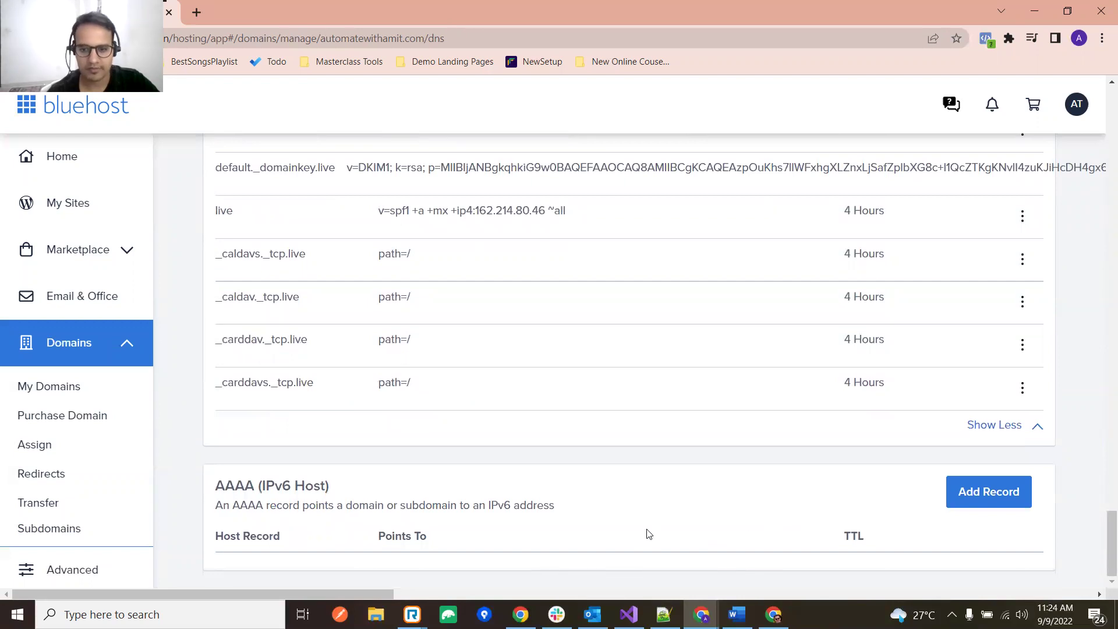
pyautogui.scroll(5, 600, 532)
pyautogui.scroll(13, 596, 528)
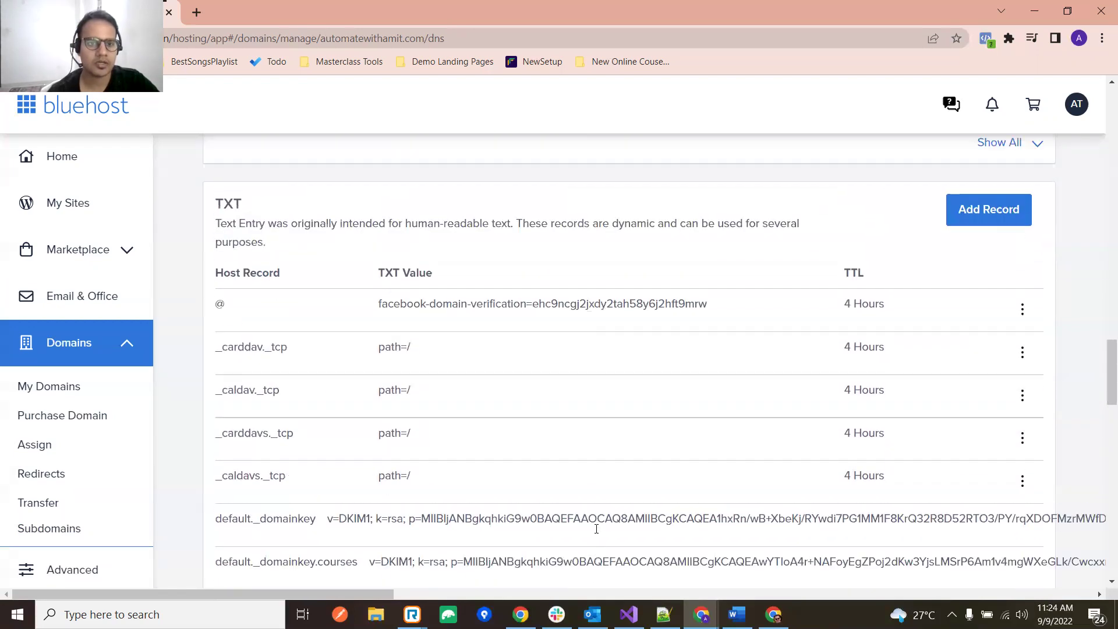
pyautogui.scroll(6, 527, 452)
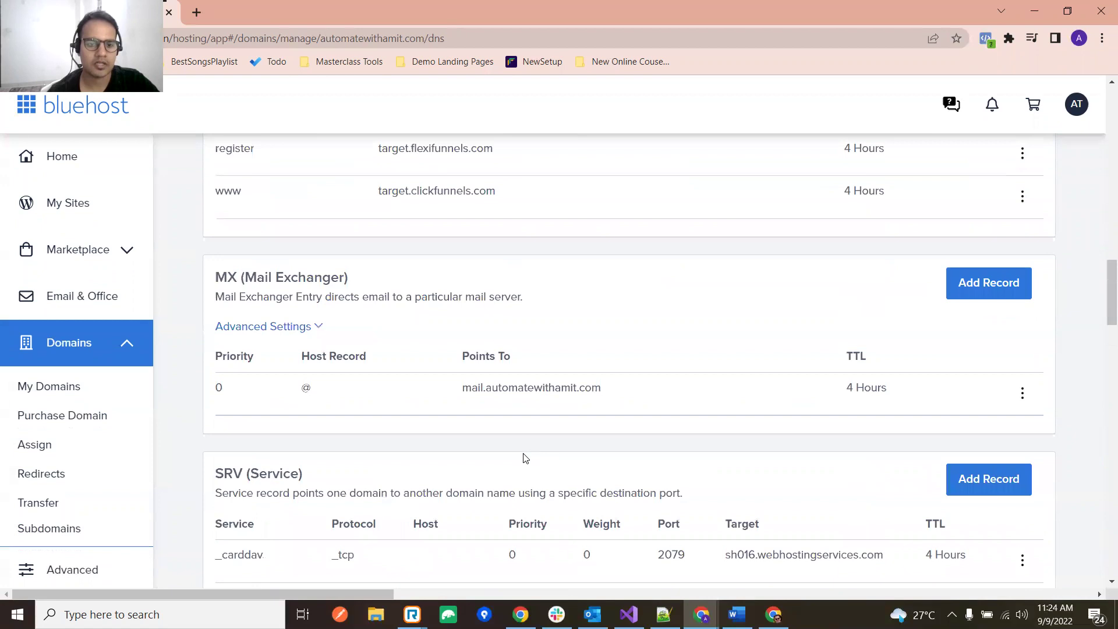
pyautogui.scroll(-4, 522, 457)
pyautogui.scroll(-3, 356, 460)
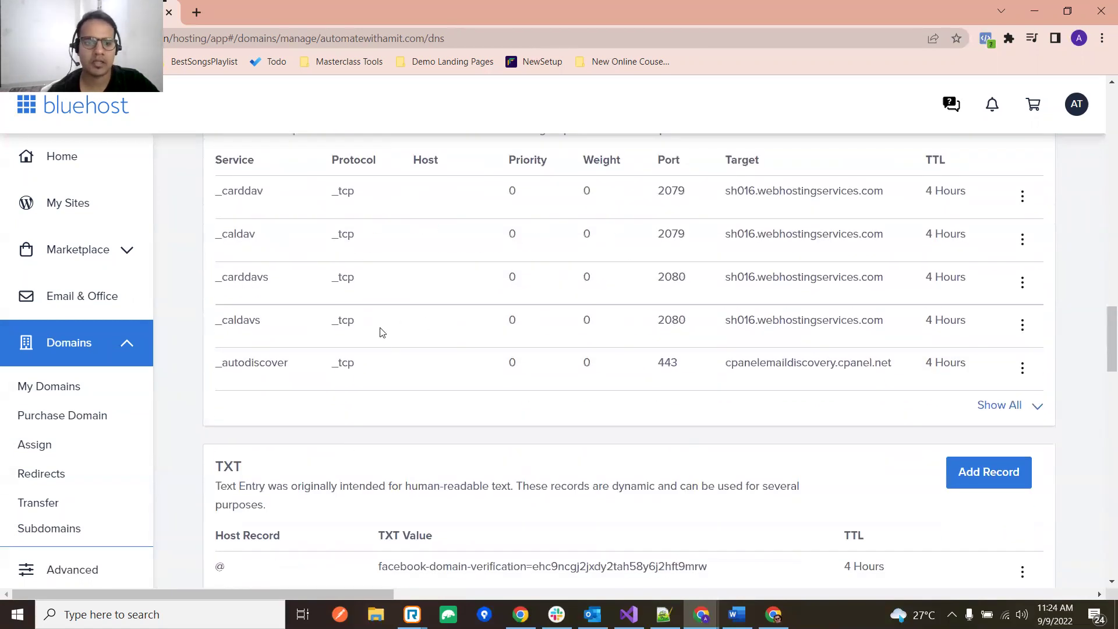
pyautogui.scroll(4, 500, 340)
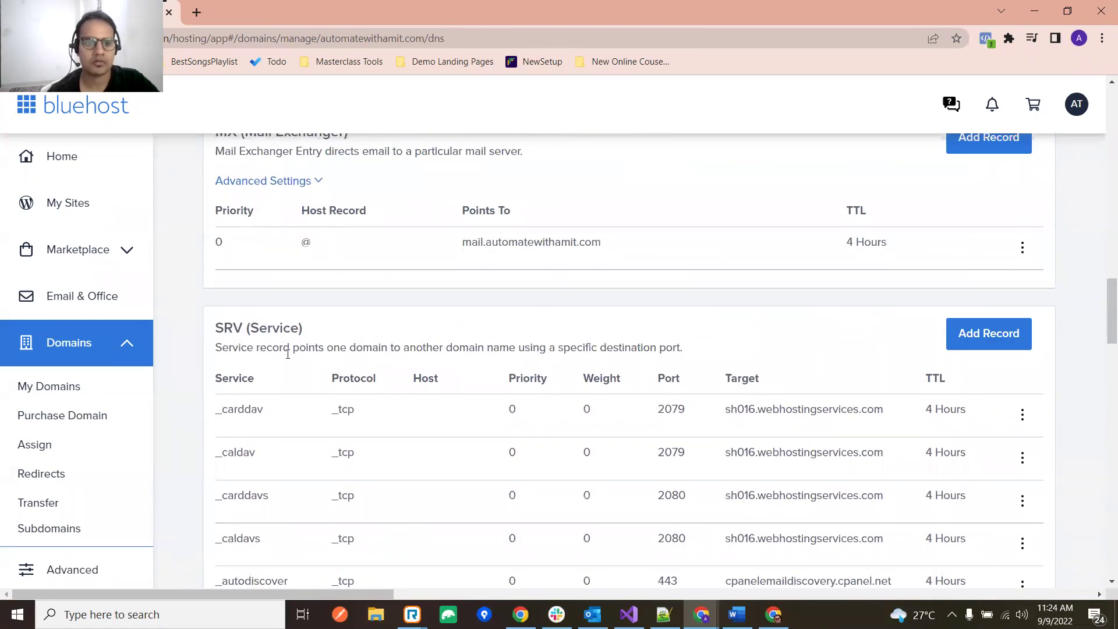
pyautogui.scroll(-5, 465, 358)
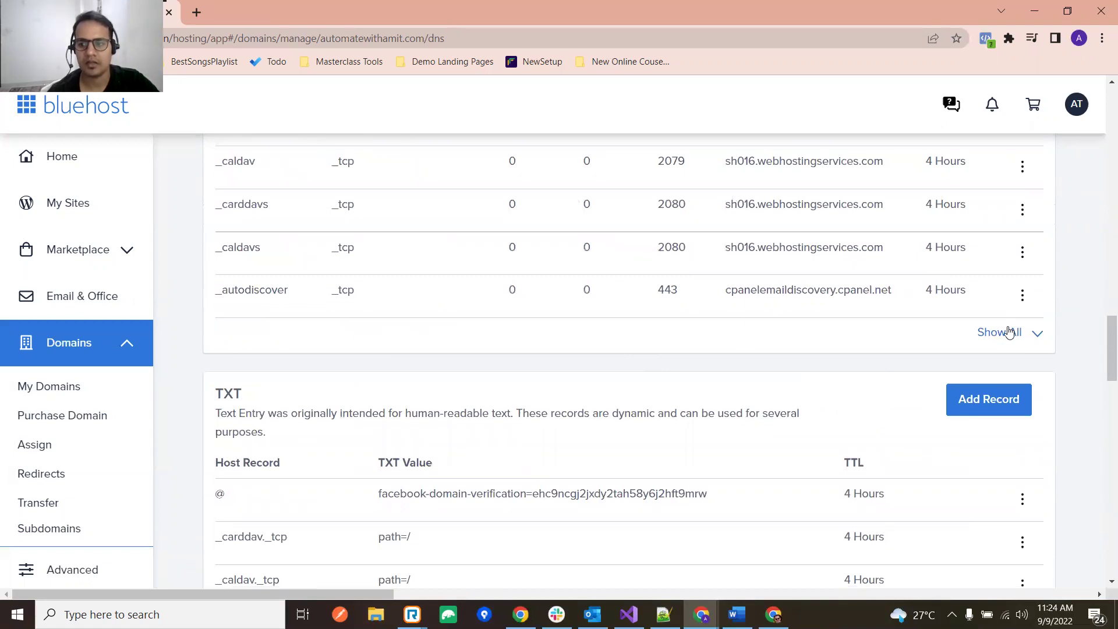
pyautogui.click(1010, 332)
# Step: Scroll back up to the unsaved masterclass CNAME form
pyautogui.scroll(-9, 864, 366)
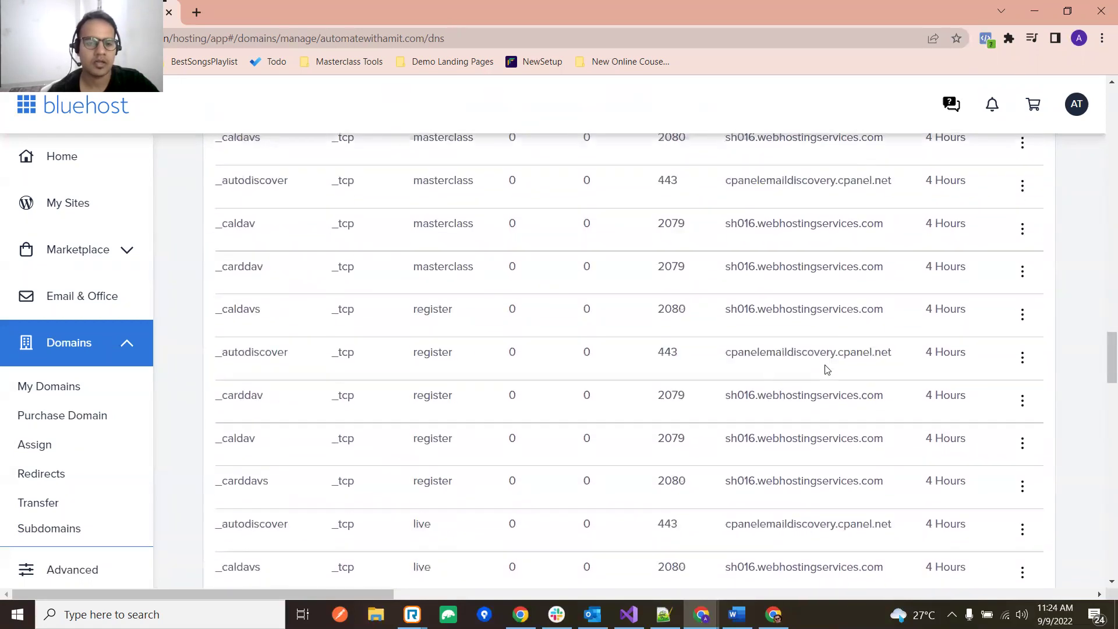
pyautogui.scroll(-7, 825, 372)
pyautogui.scroll(12, 824, 375)
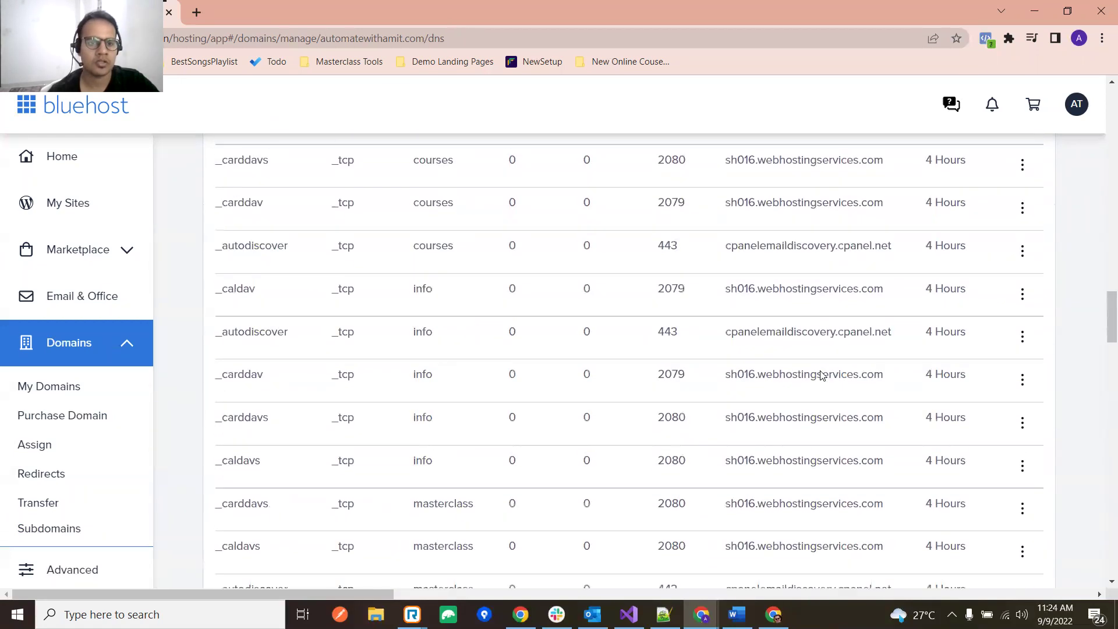
pyautogui.scroll(10, 821, 374)
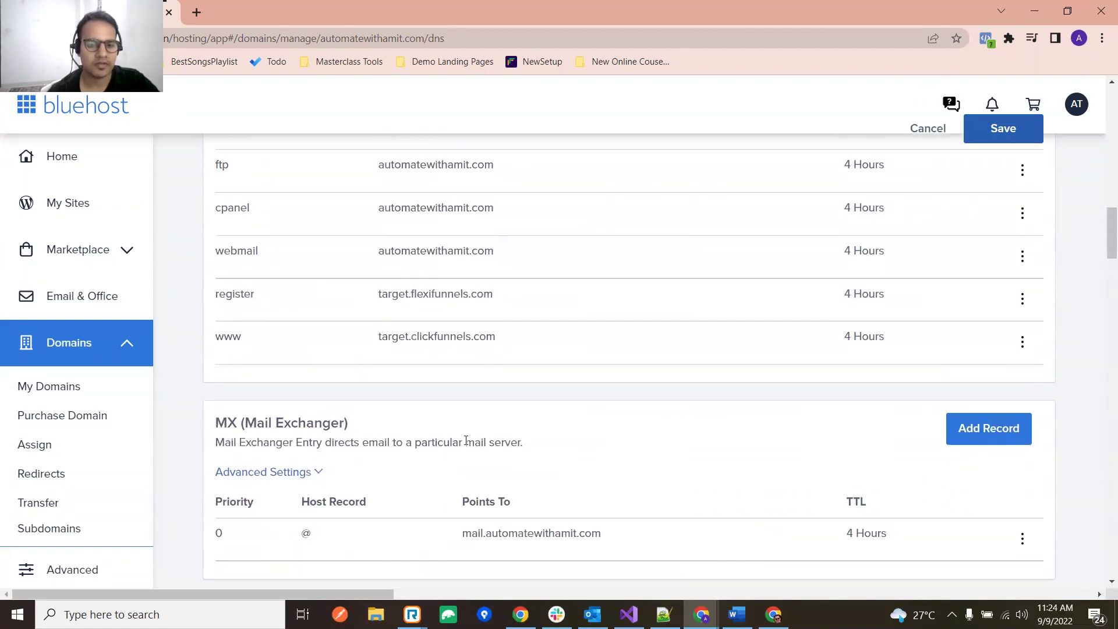
pyautogui.scroll(5, 446, 439)
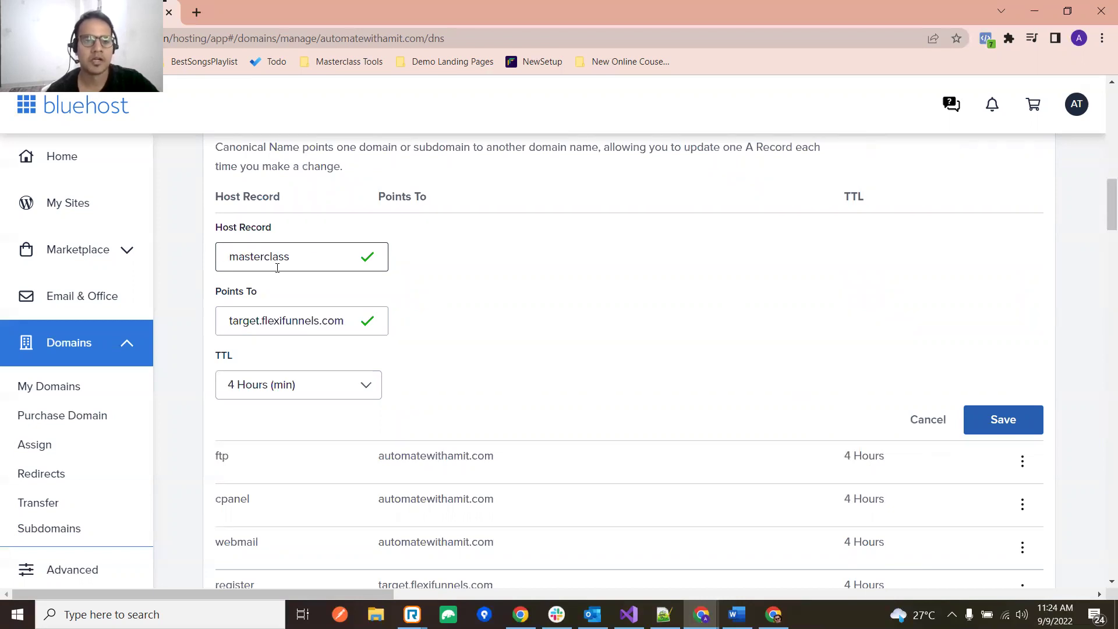
# Step: Try saving the masterclass CNAME record again, which gets rejected
pyautogui.click(1005, 425)
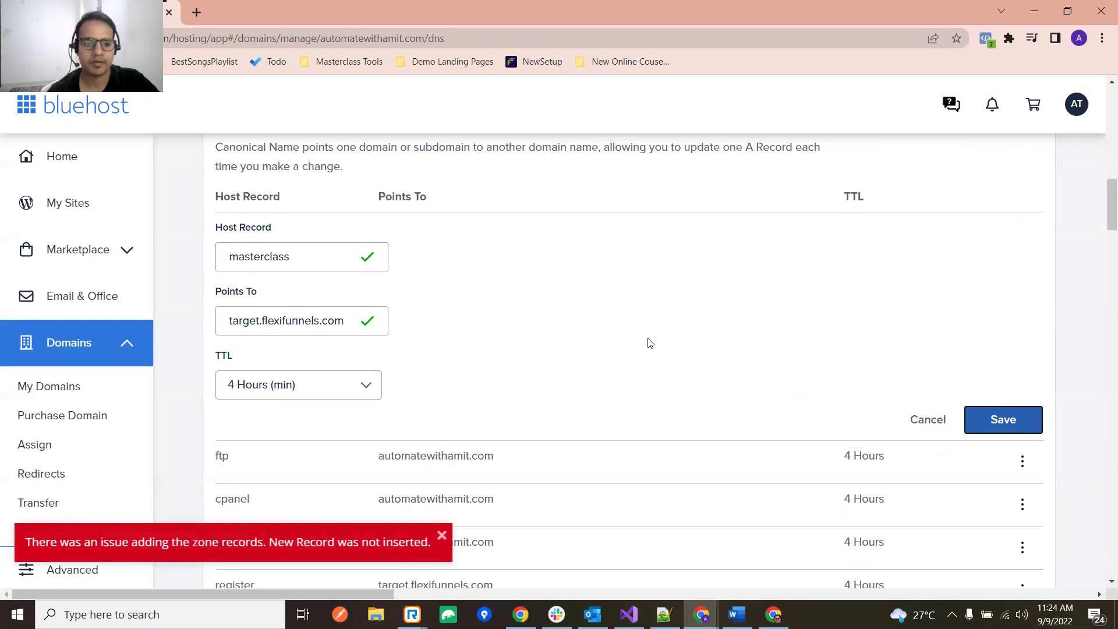
pyautogui.scroll(5, 515, 399)
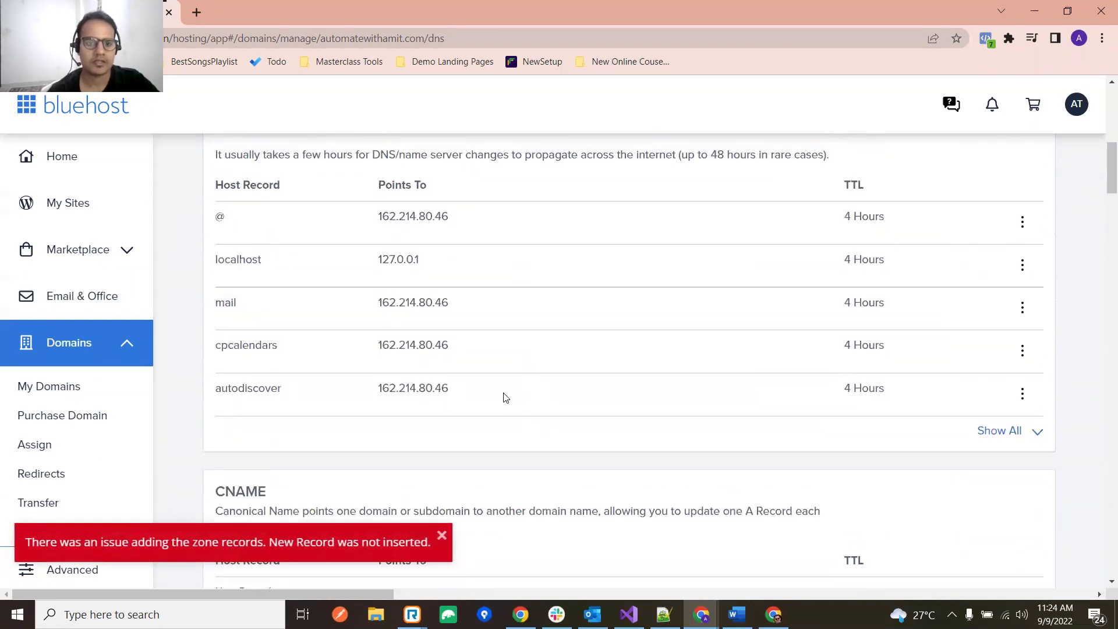
pyautogui.scroll(3, 505, 398)
pyautogui.scroll(-3, 505, 398)
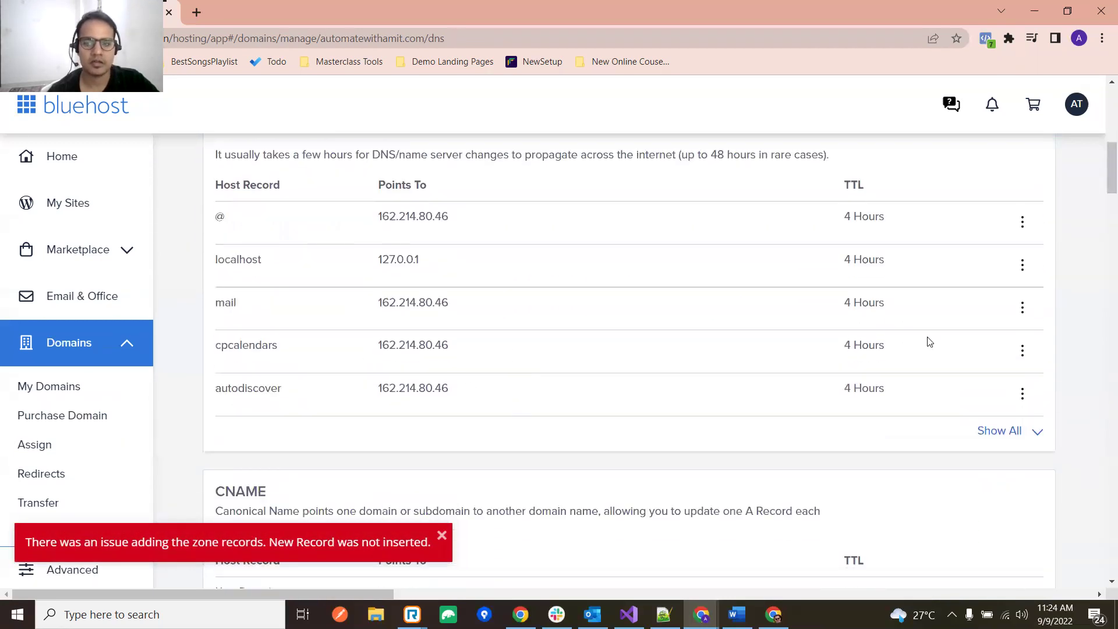
pyautogui.scroll(3, 589, 294)
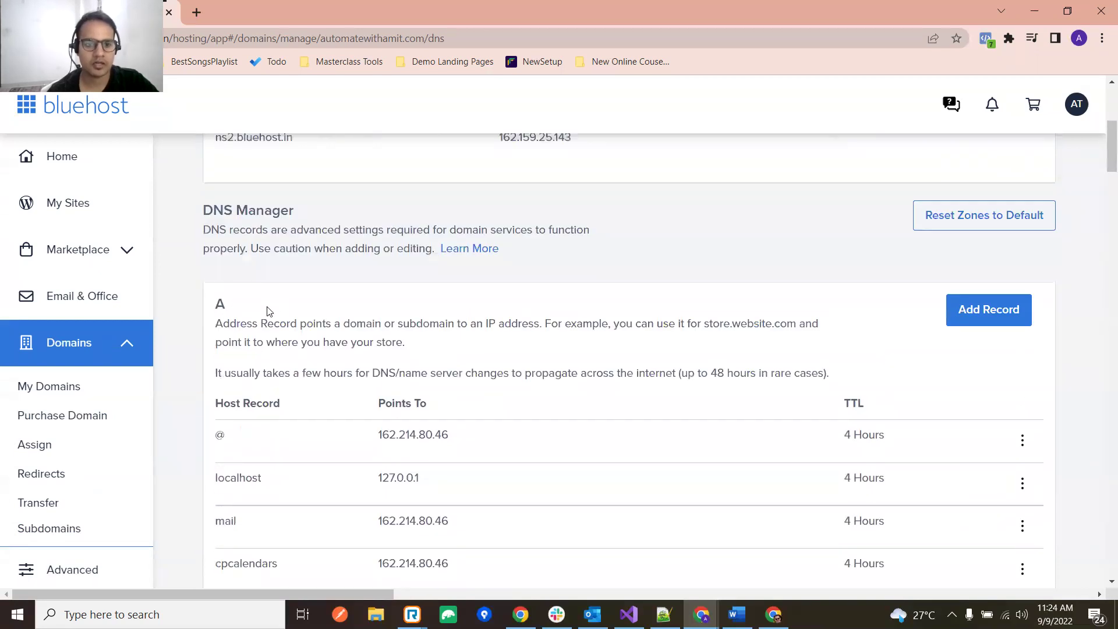
pyautogui.scroll(-3, 597, 335)
# Step: Expand the A records and delete the masterclass A record pointing to 162.214.80.46
pyautogui.click(990, 363)
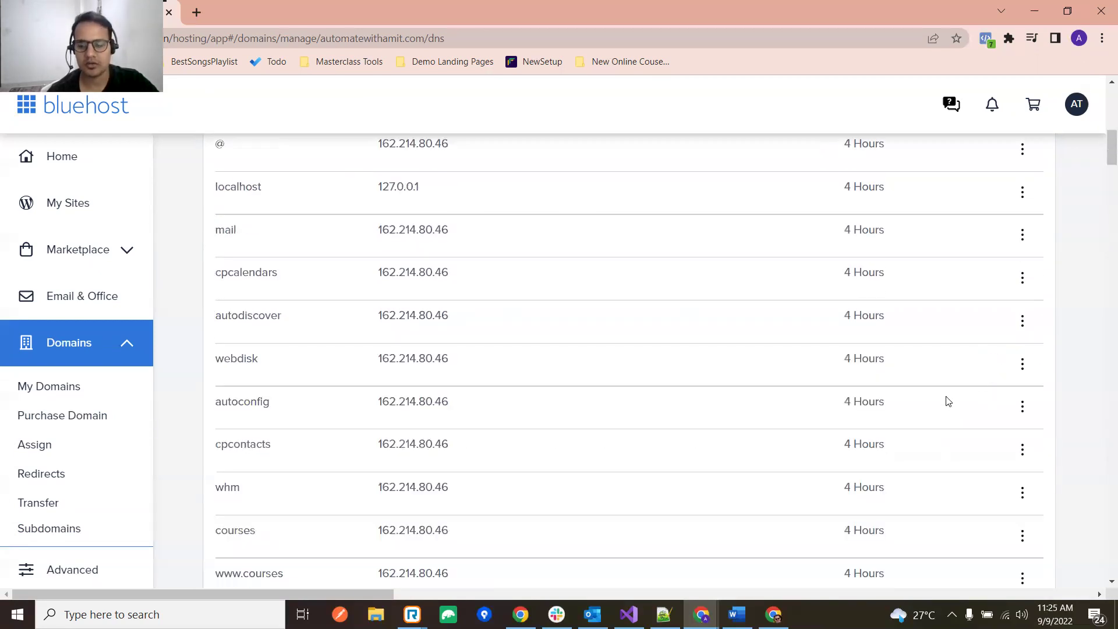
pyautogui.scroll(-9, 561, 444)
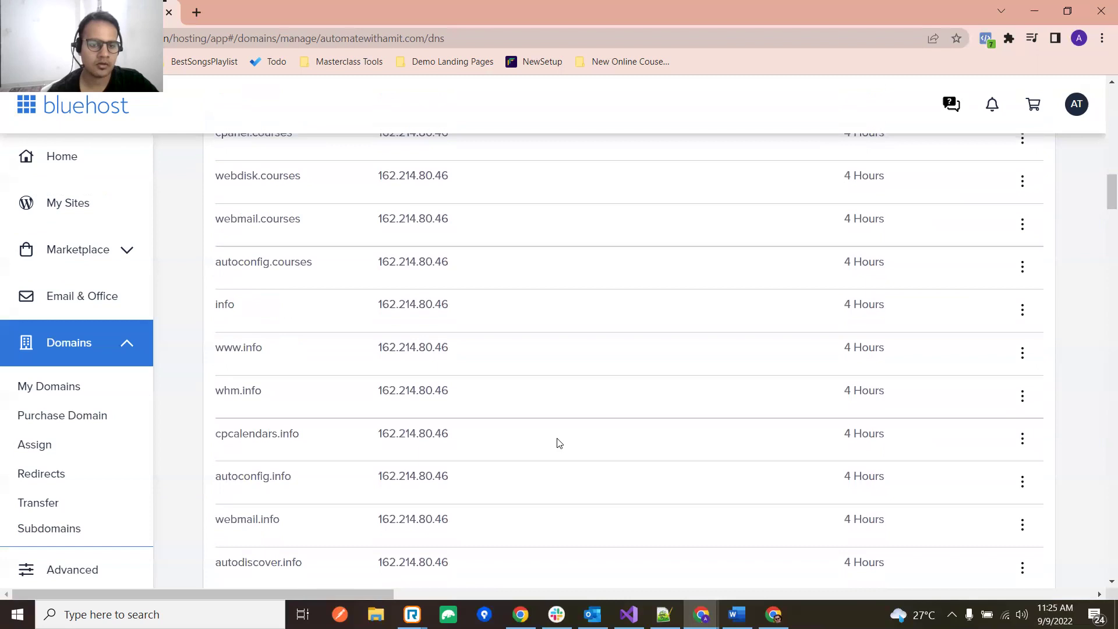
pyautogui.scroll(-3, 558, 441)
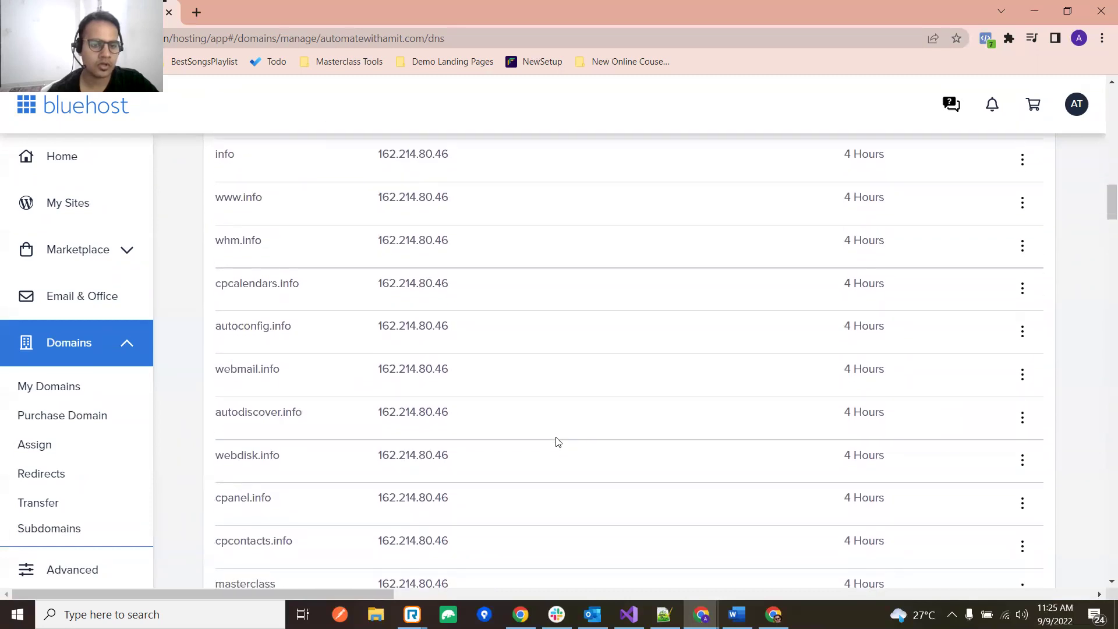
pyautogui.scroll(-1, 556, 442)
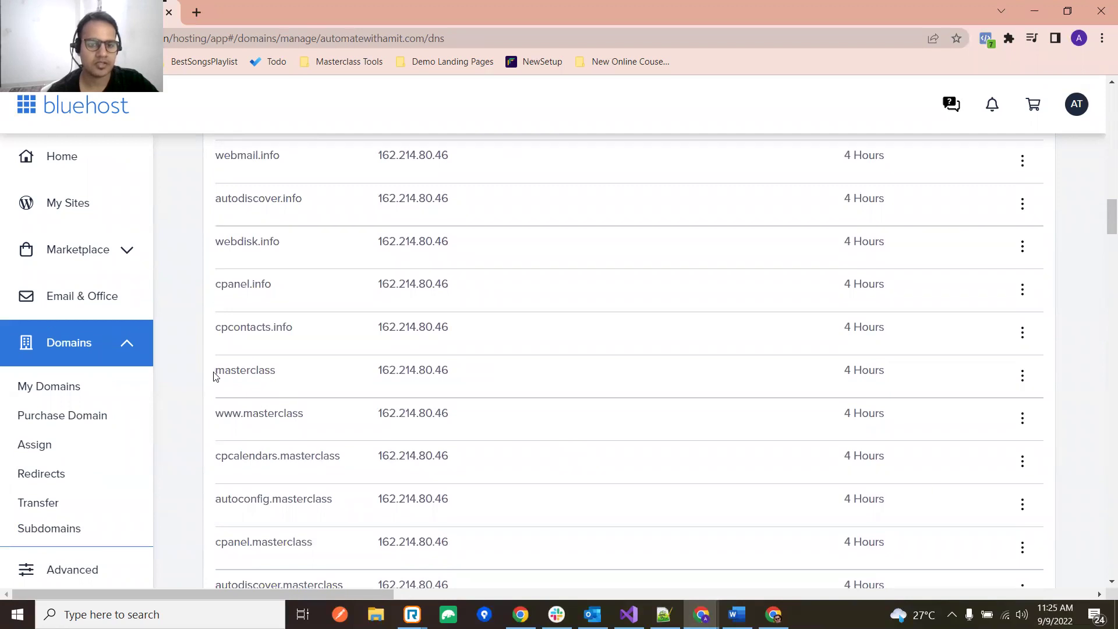
pyautogui.moveTo(219, 373); pyautogui.dragTo(302, 369)
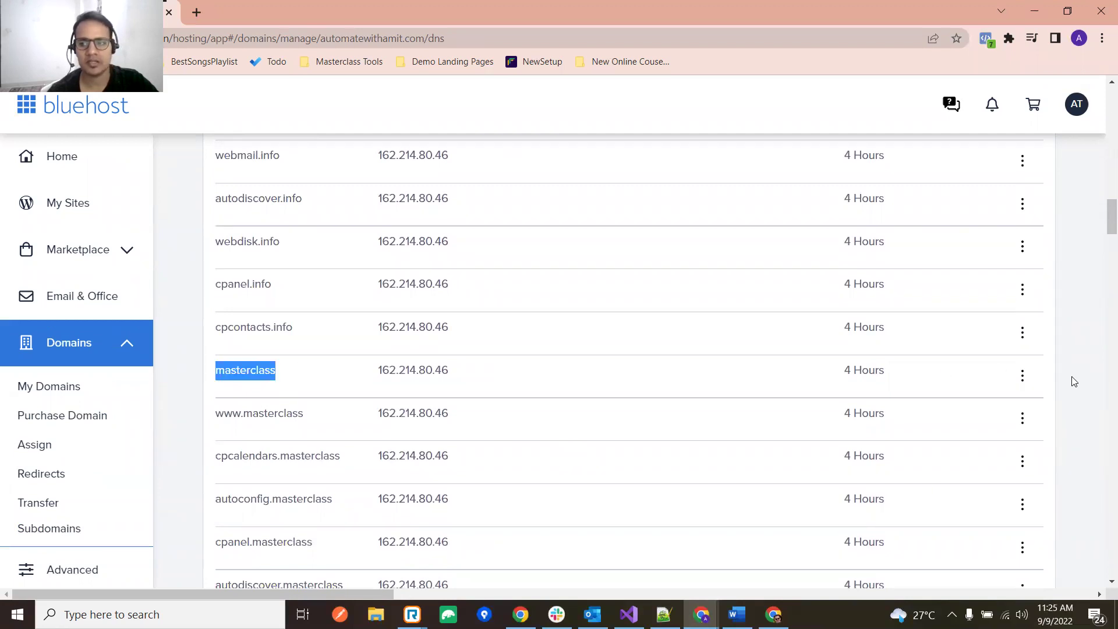
pyautogui.click(1023, 375)
pyautogui.click(974, 442)
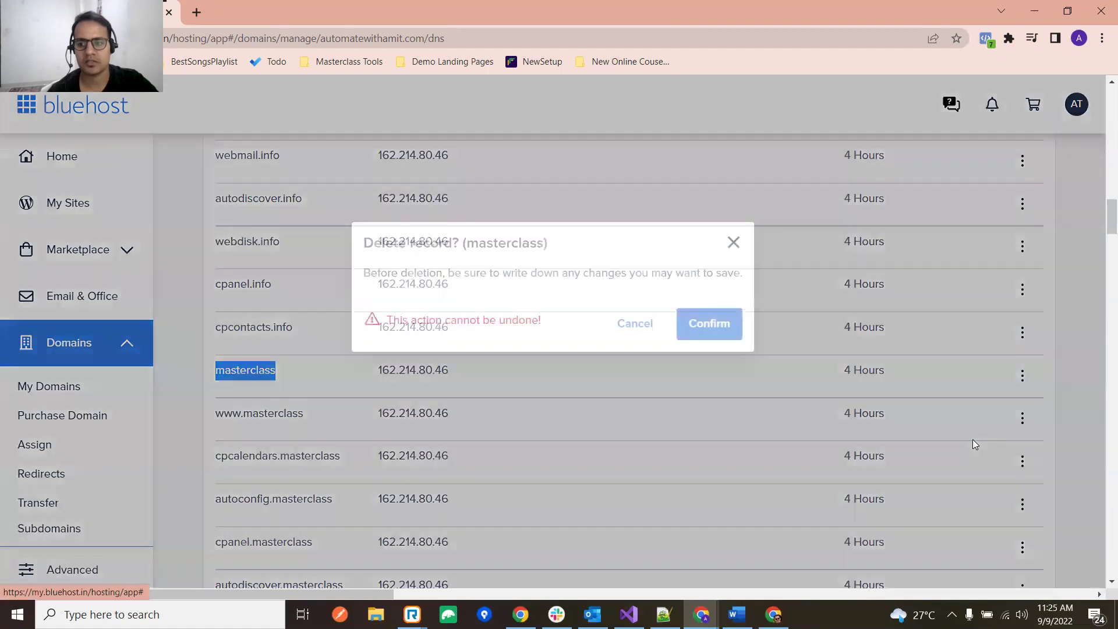
pyautogui.click(729, 321)
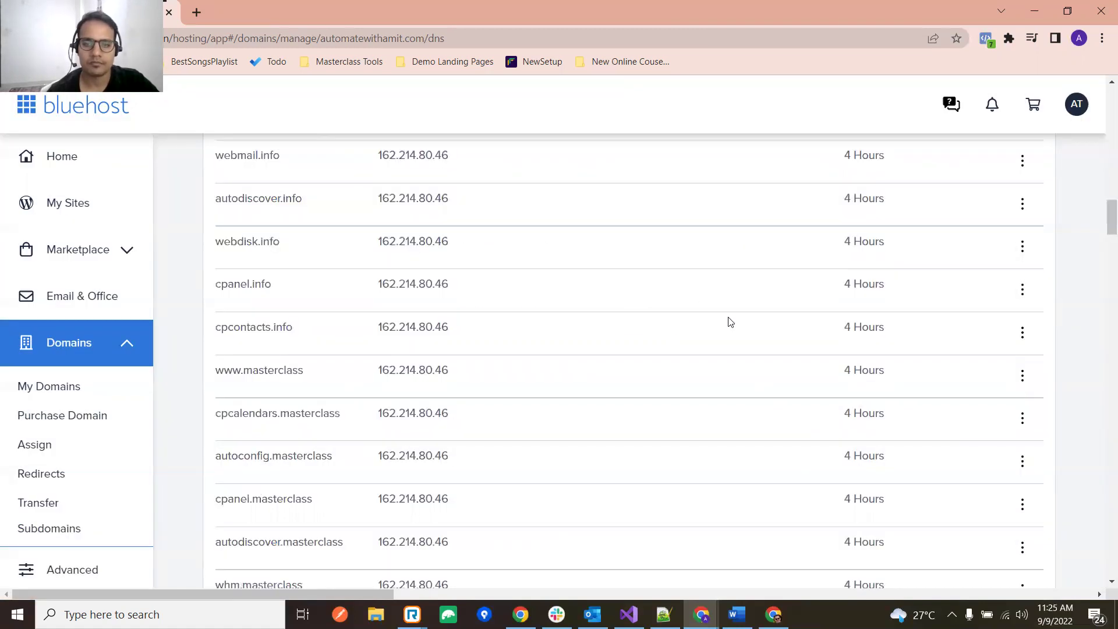
pyautogui.scroll(-20, 535, 411)
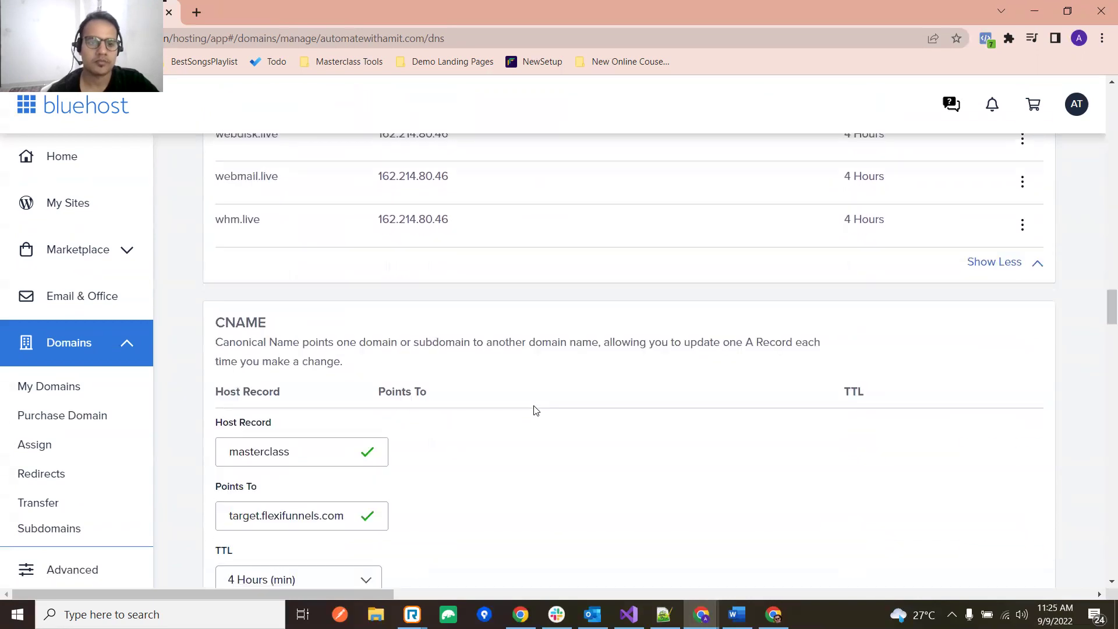
# Step: Save the masterclass CNAME record to target.flexifunnels.com and review the updated CNAME list
pyautogui.scroll(3, 536, 411)
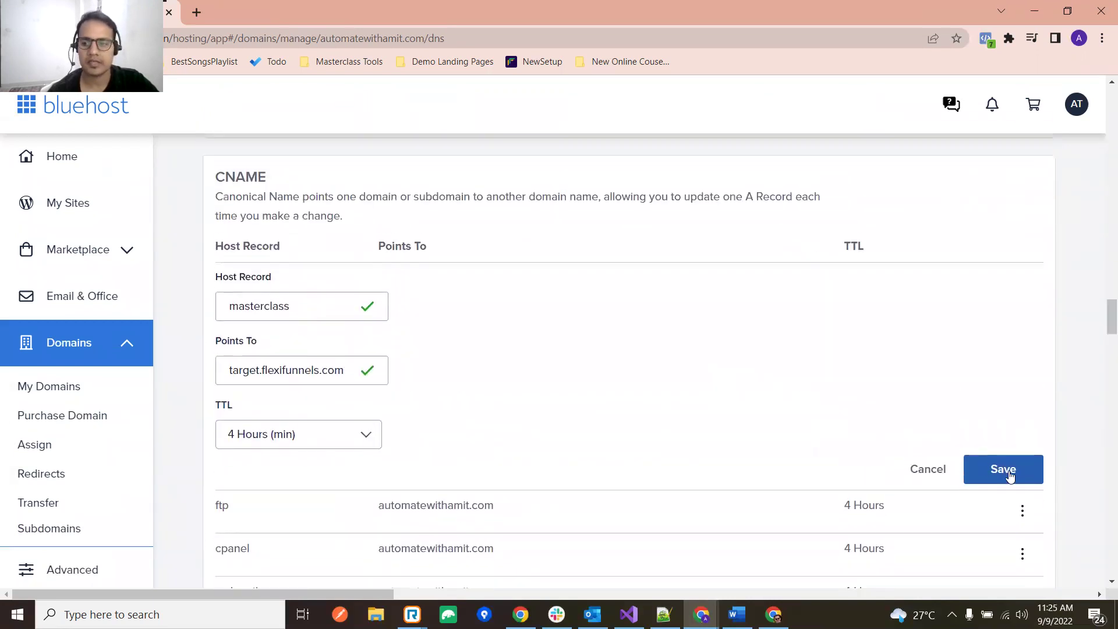
pyautogui.click(1009, 471)
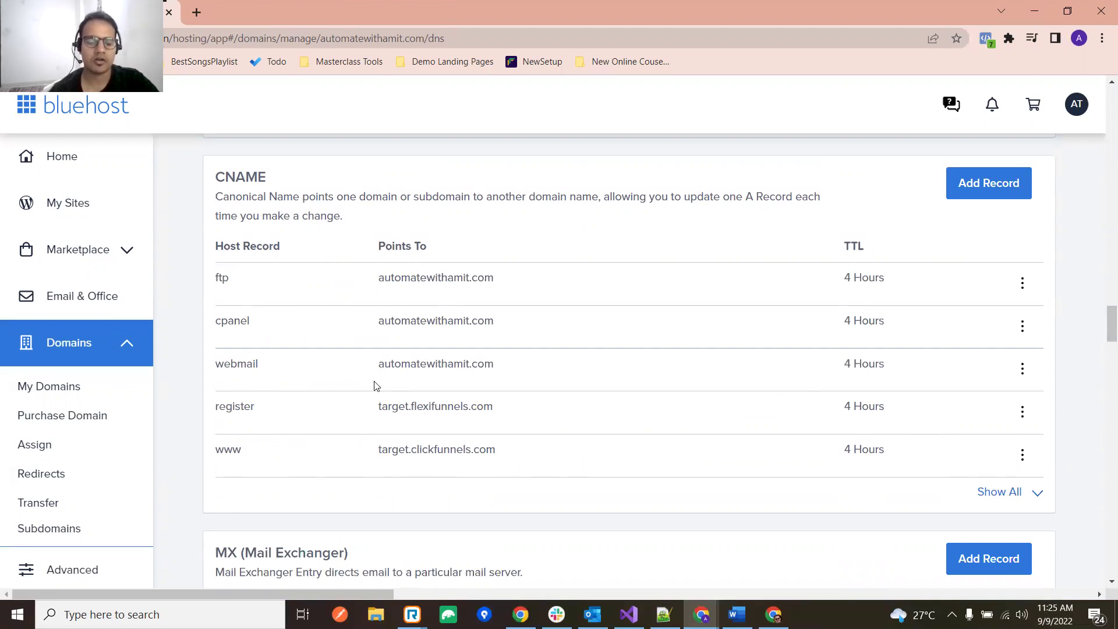
pyautogui.scroll(4, 370, 384)
pyautogui.scroll(4, 406, 437)
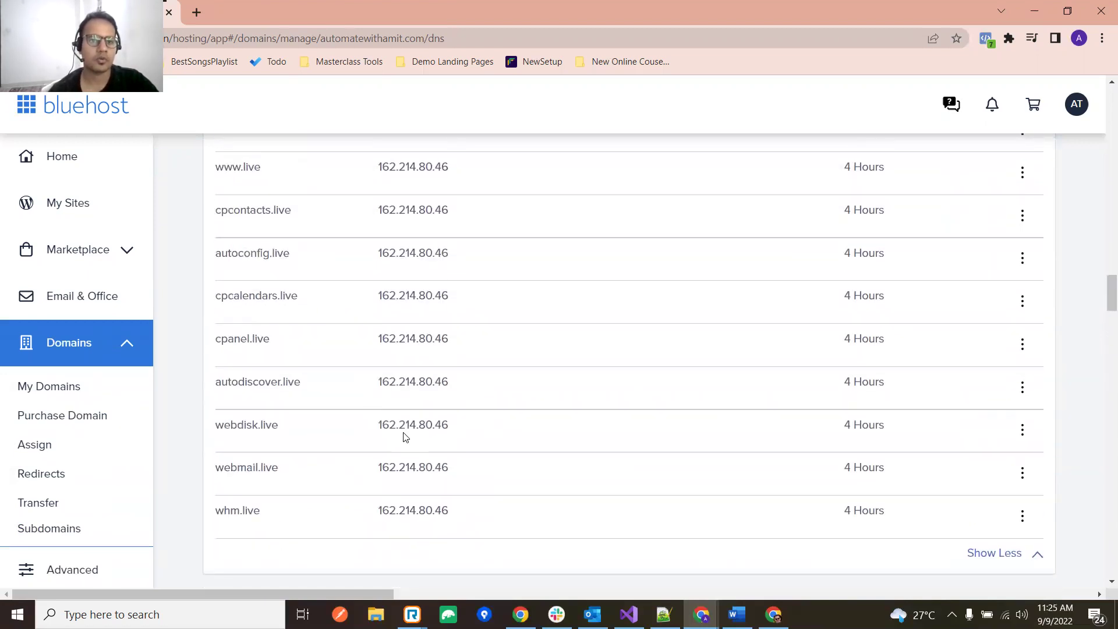
pyautogui.scroll(5, 659, 313)
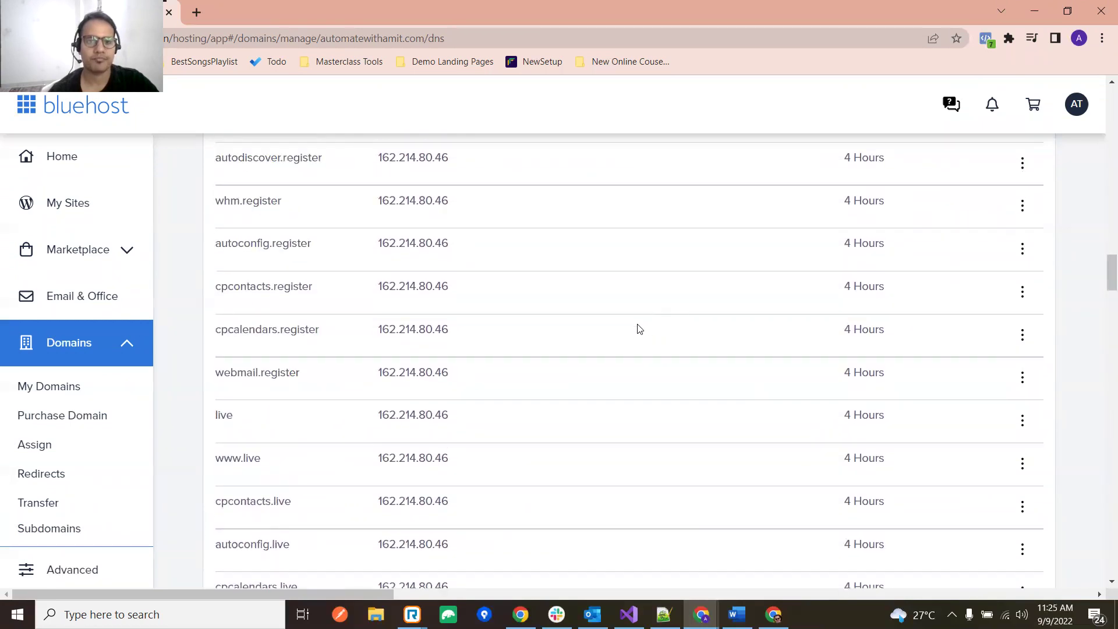
pyautogui.scroll(-10, 639, 330)
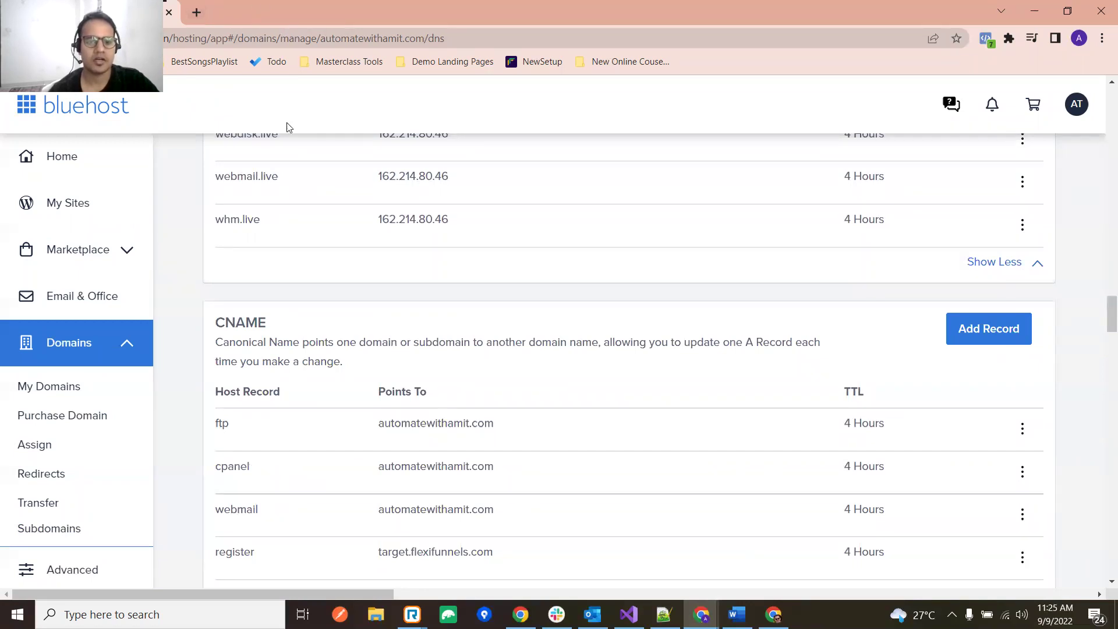
pyautogui.scroll(-1, 349, 524)
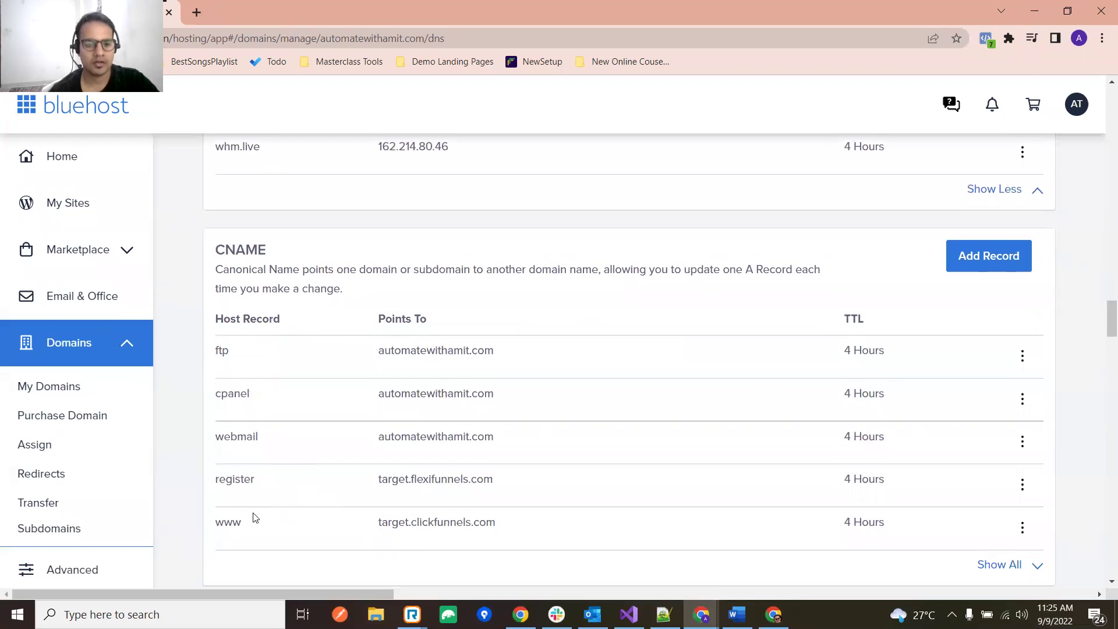